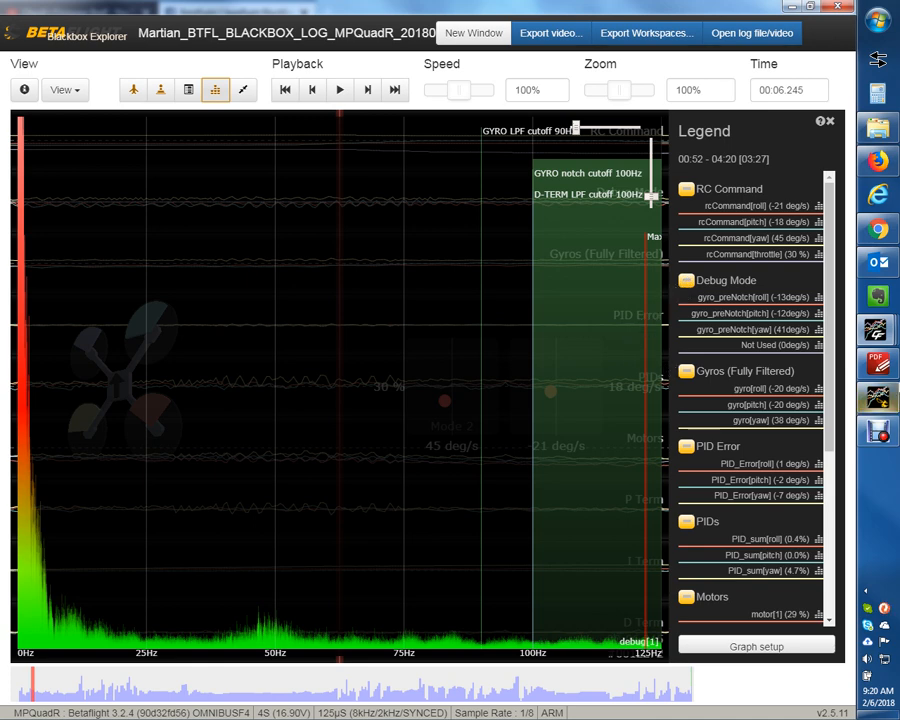
Switch to the Blackbox Explorer 3.0.0-rc1 window and expand the spectrum analyser to full size
left_click(878, 397)
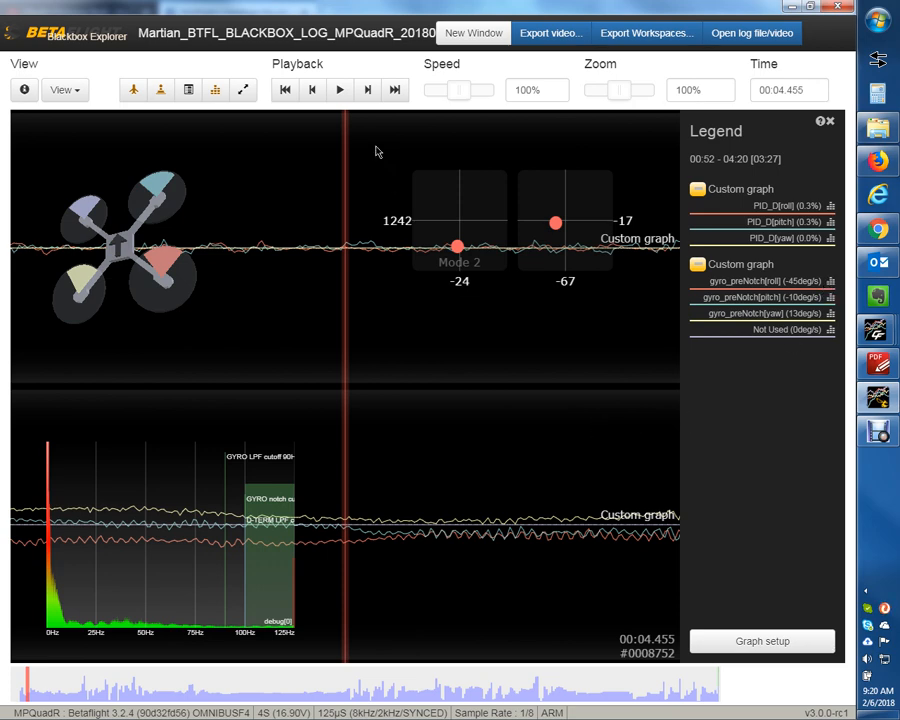
left_click(243, 92)
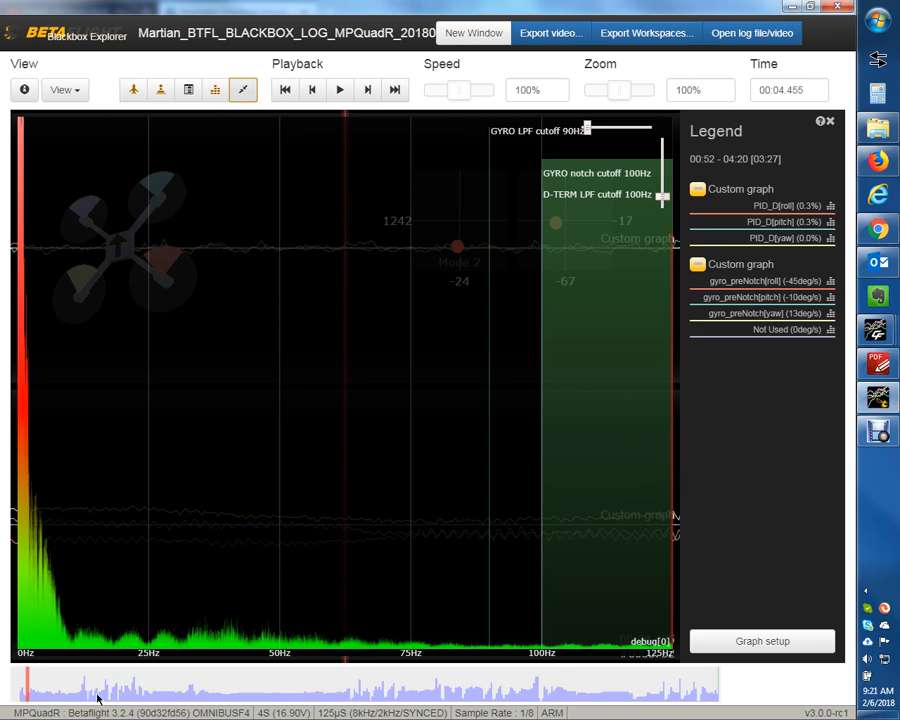
Move the log position to 00:15.367 and open the log header information
left_click_drag(28, 688, 65, 687)
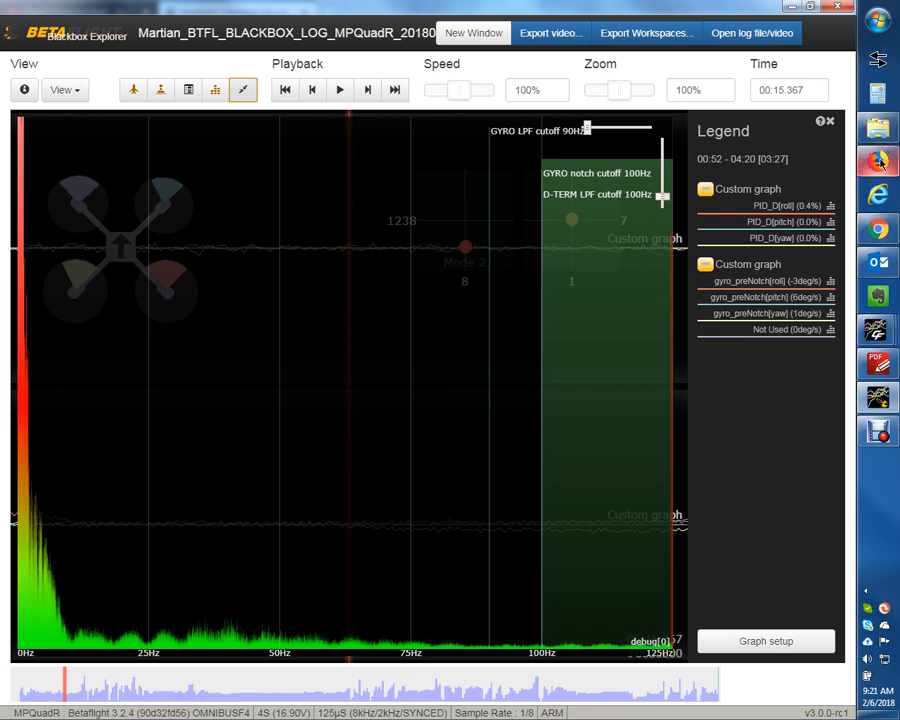
mouse_move(877, 160)
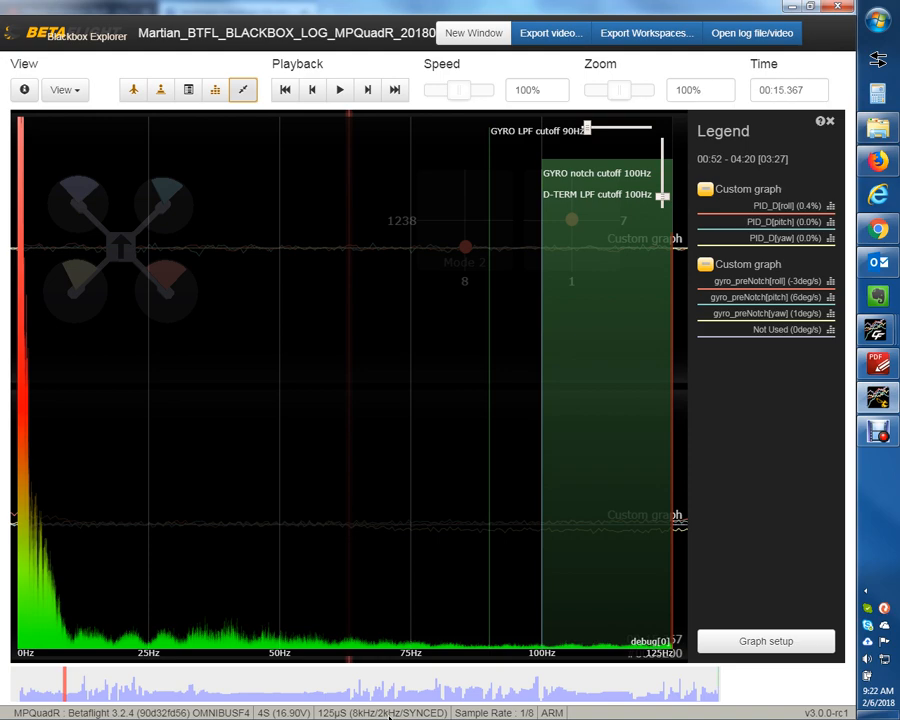
left_click(25, 91)
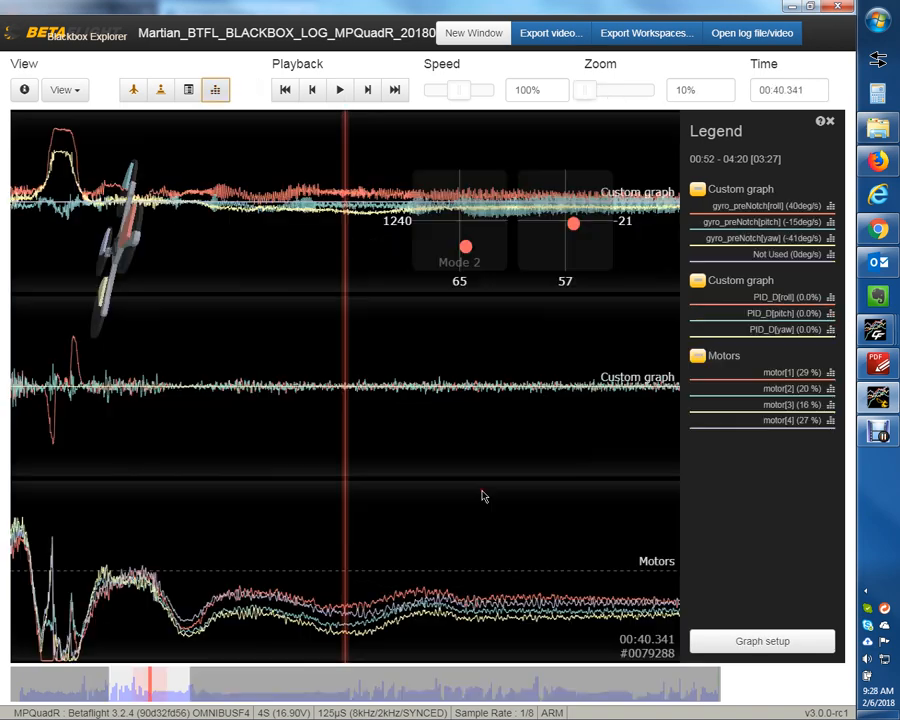
Examine the gyro, D-term and motor traces around the rolls between about 00:29 and 00:40
scroll(458, 498, "up", 5)
scroll(477, 504, "up", 2)
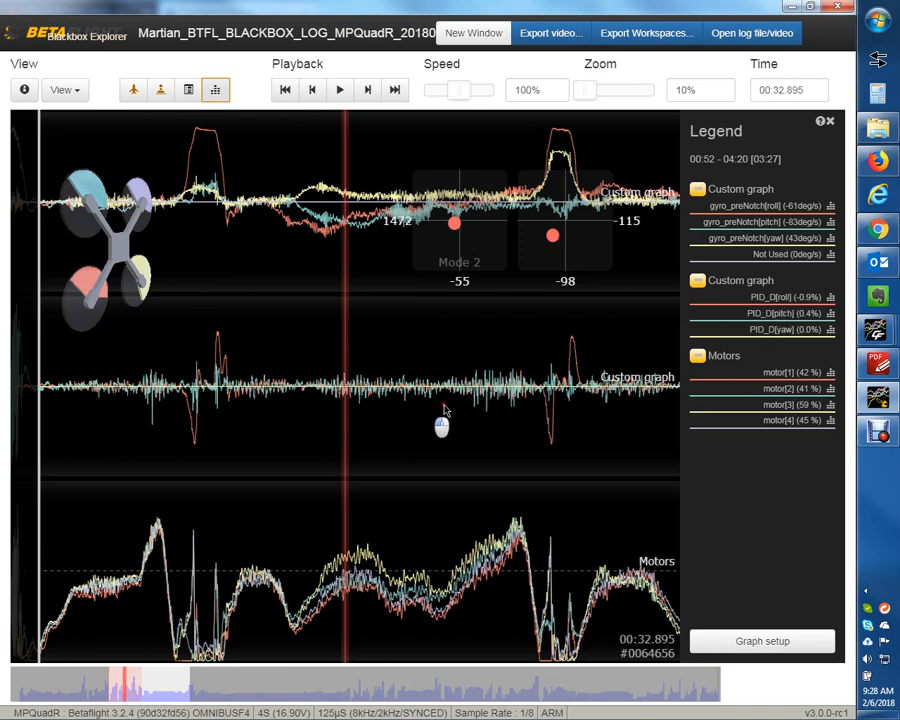
scroll(494, 408, "up", 4)
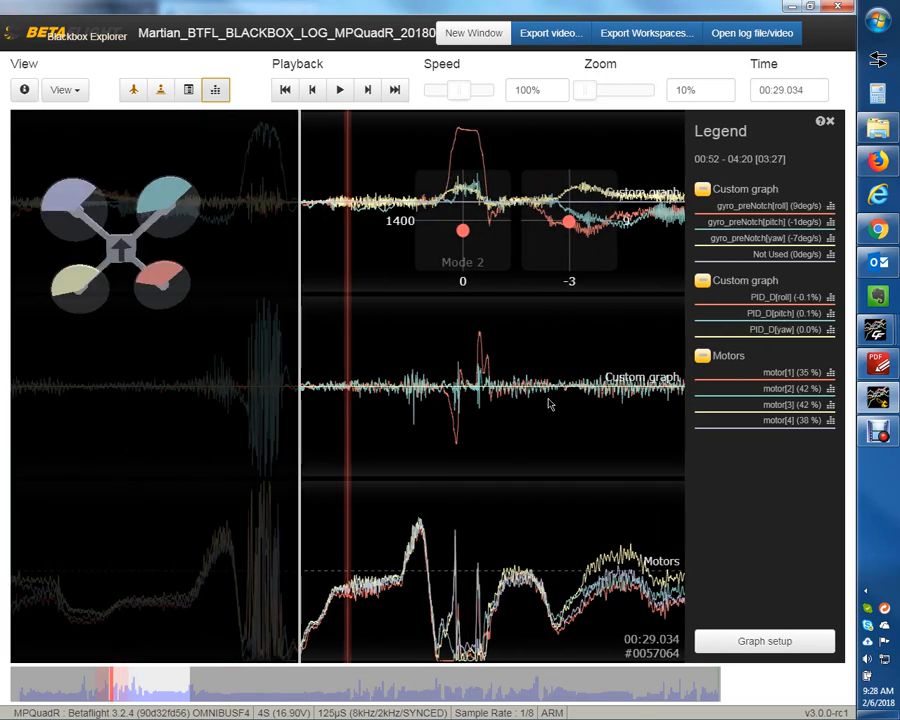
scroll(514, 410, "down", 4)
scroll(534, 408, "down", 3)
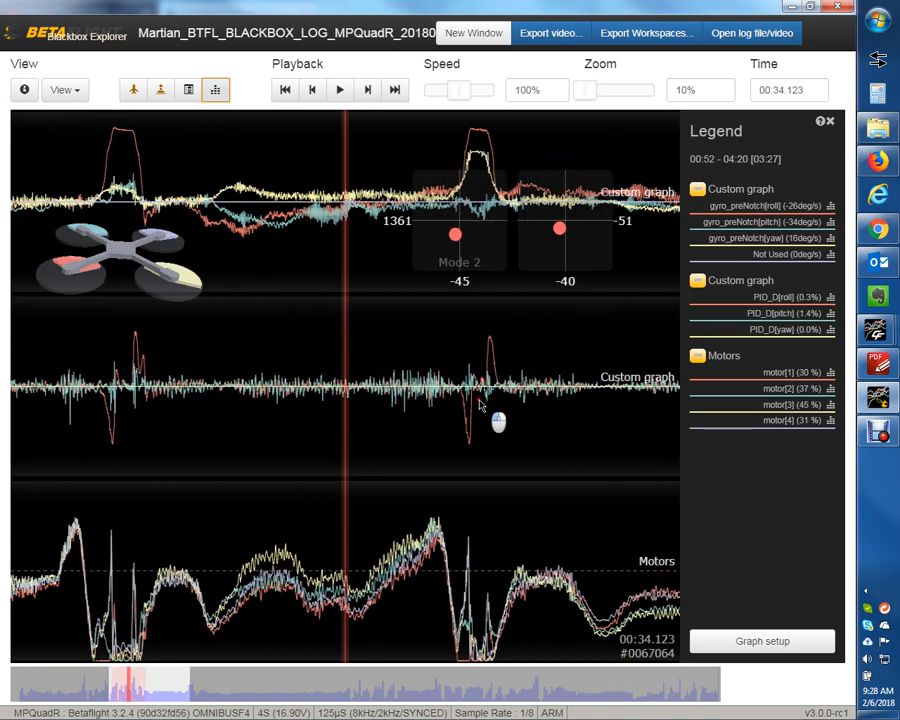
left_click_drag(496, 391, 463, 391)
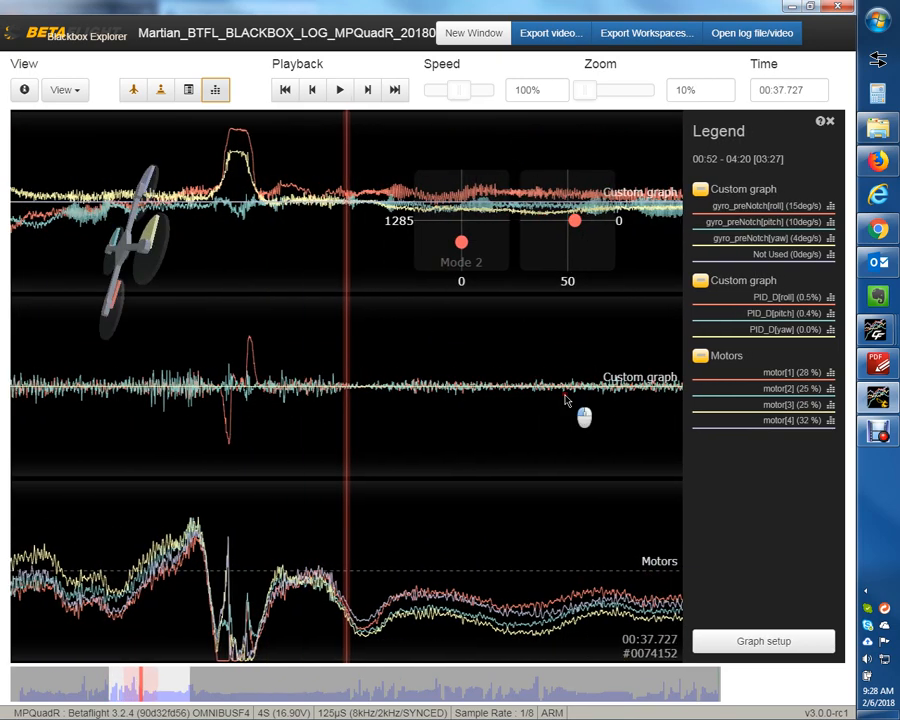
left_click_drag(567, 402, 480, 393)
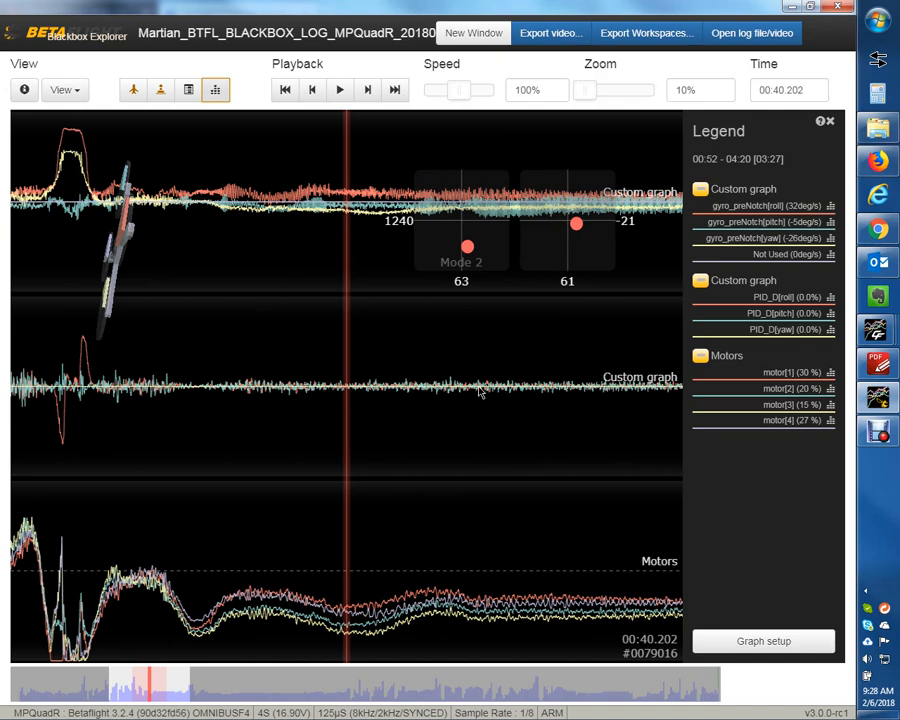
Limit the analysed range to the section between the two rolls, from 00:30.935 to 00:36.004
scroll(646, 526, "up", 5)
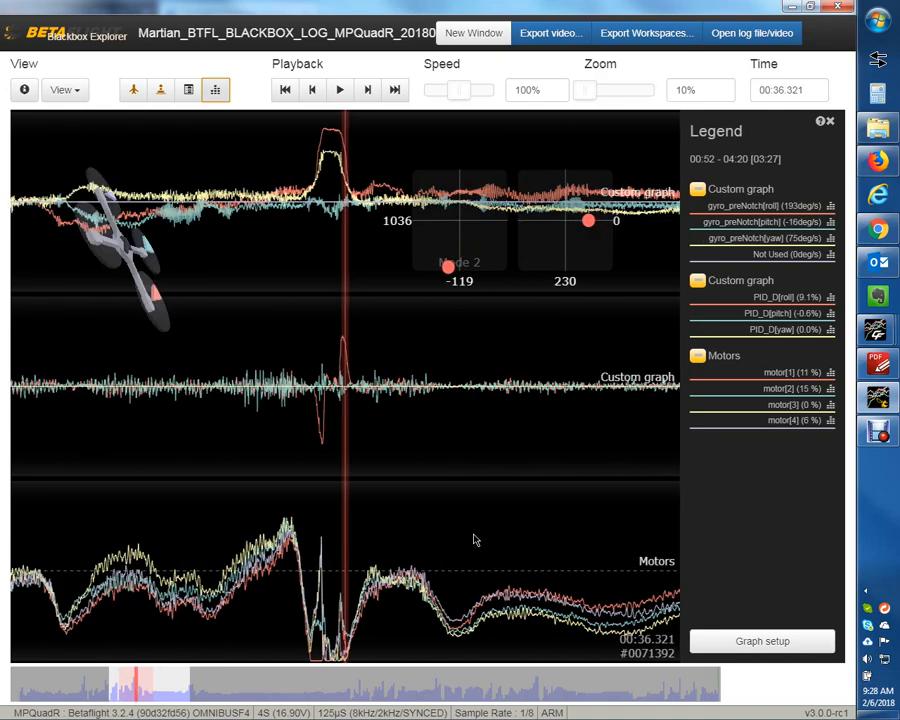
scroll(518, 538, "up", 7)
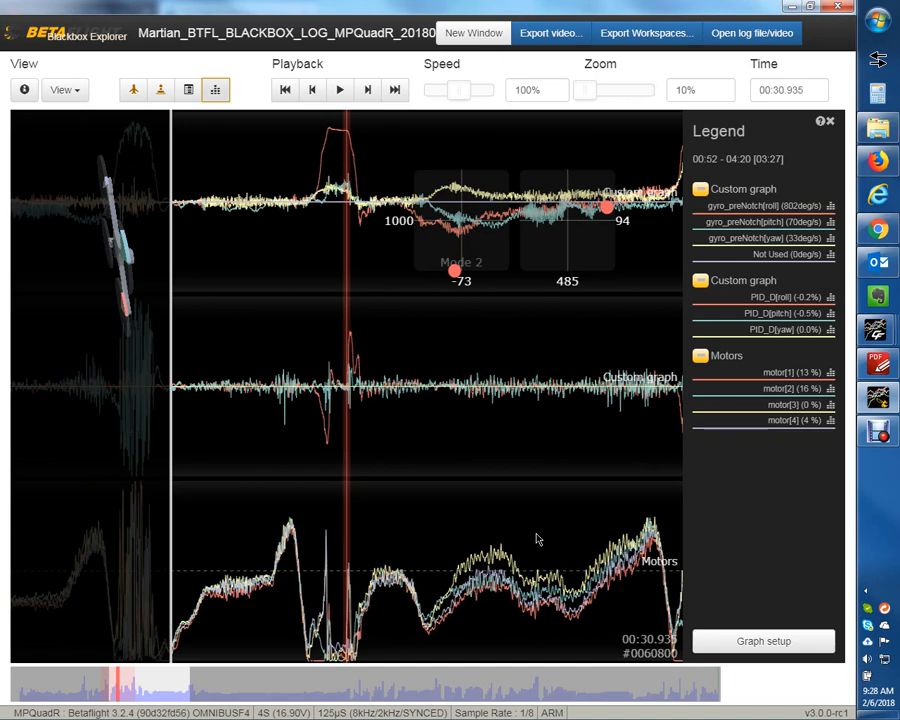
scroll(390, 526, "down", 6)
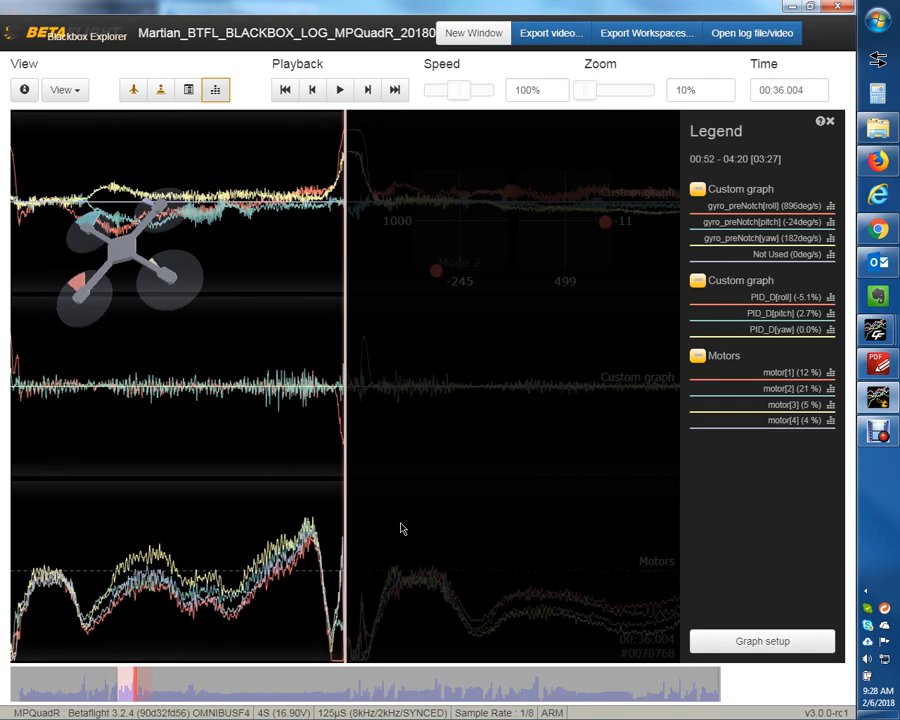
scroll(350, 532, "up", 5)
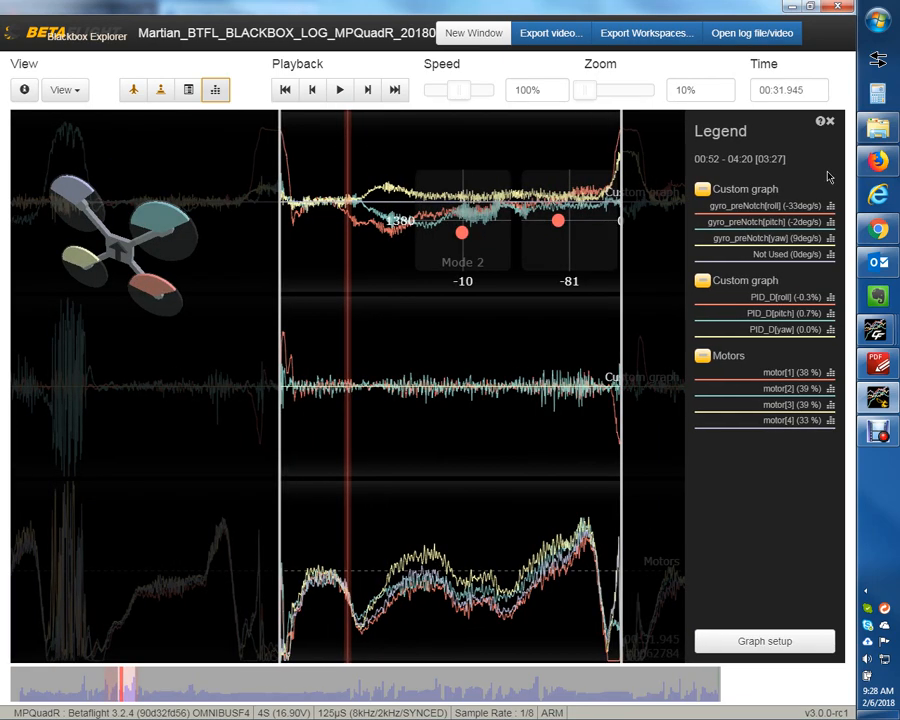
Consult the list of shortcut keys and override the graph smoothing with QuickSmooth
left_click(820, 122)
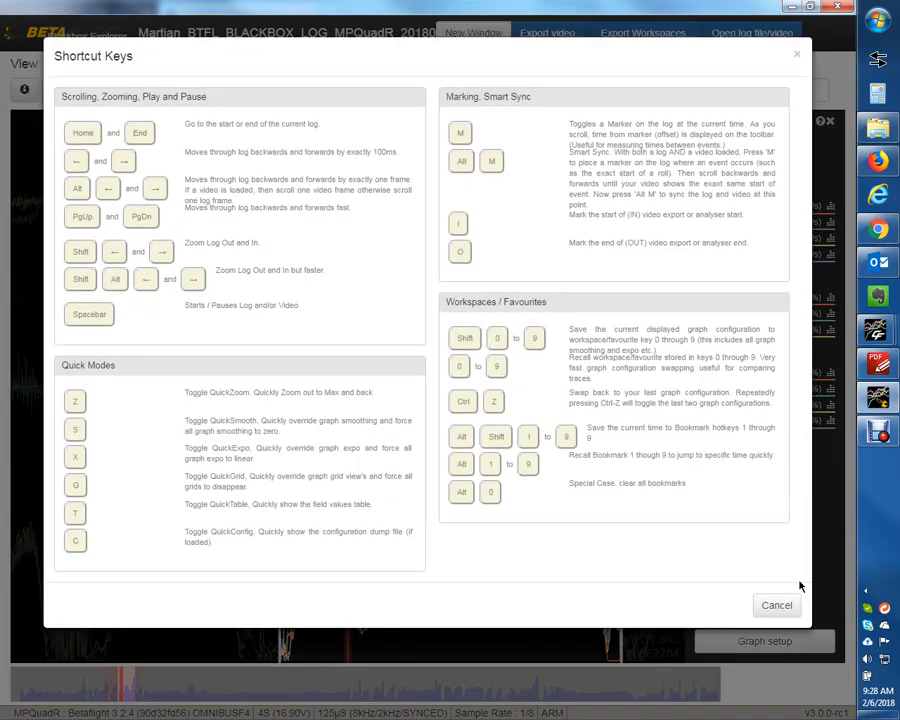
left_click(779, 606)
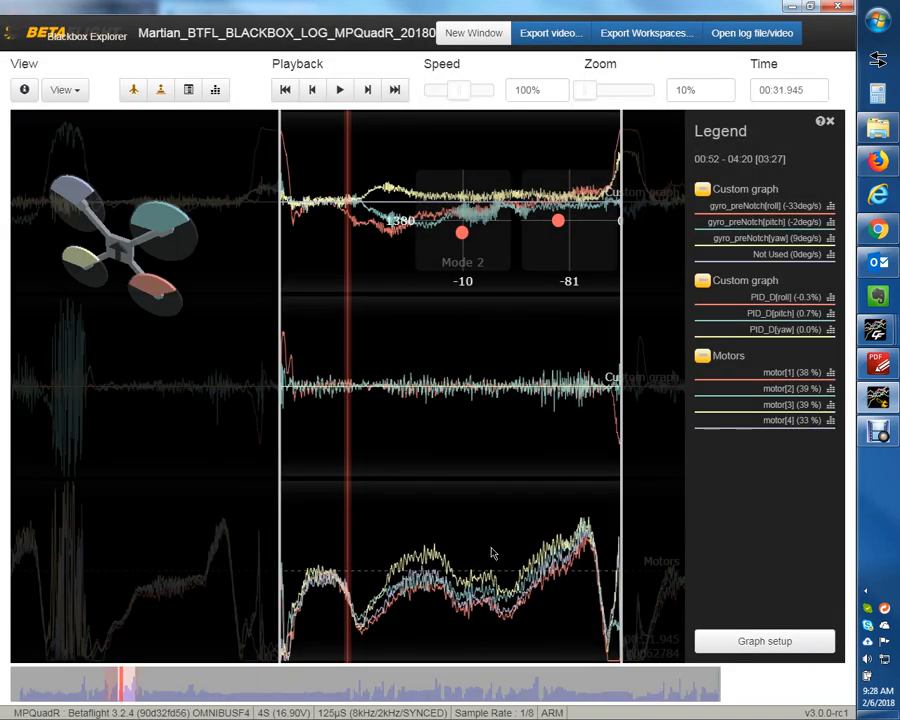
key("s")
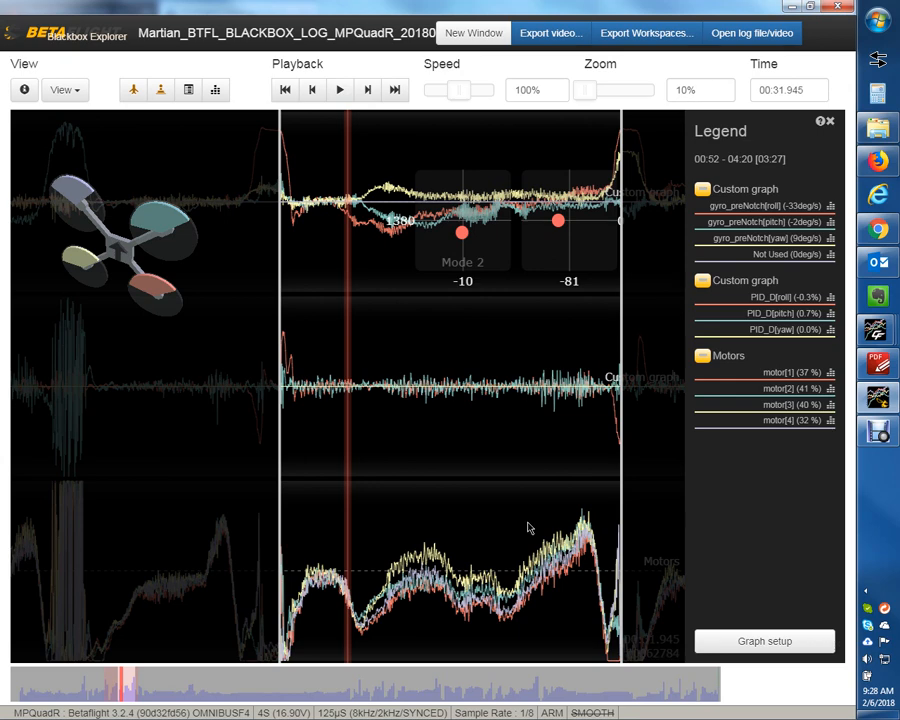
Set the analysis start and end marks in turn at 00:32.955 and clear both so the full log is selected
scroll(520, 538, "down", 6)
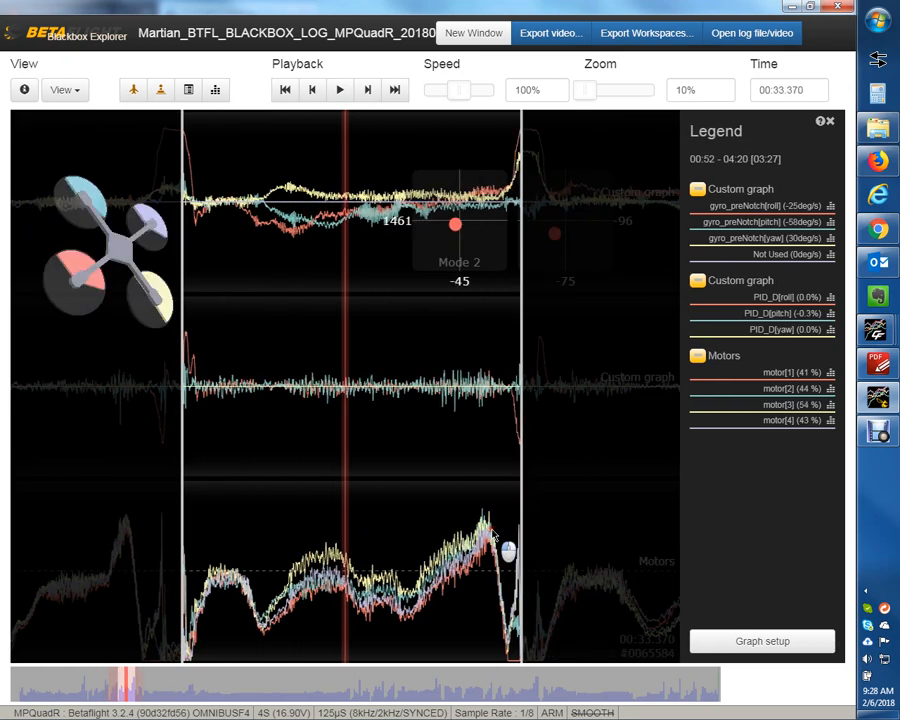
scroll(495, 538, "up", 2)
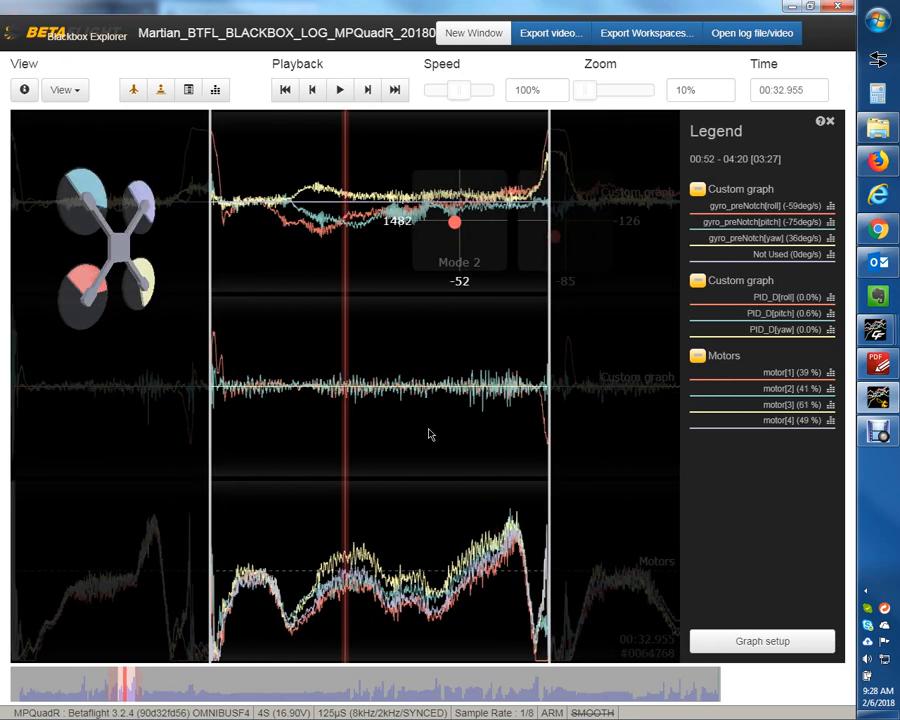
key("i")
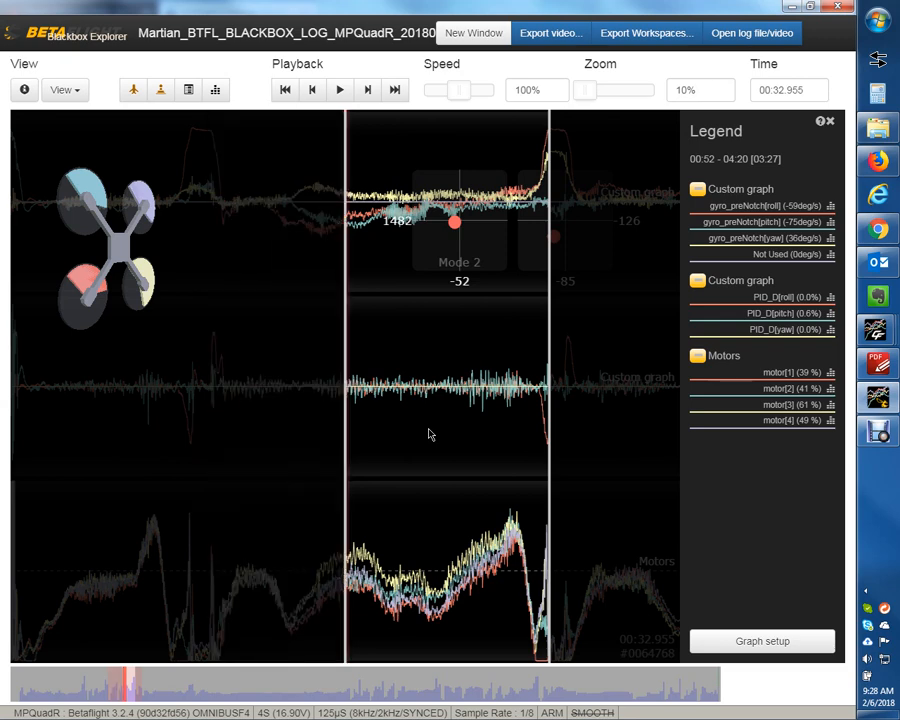
key("i")
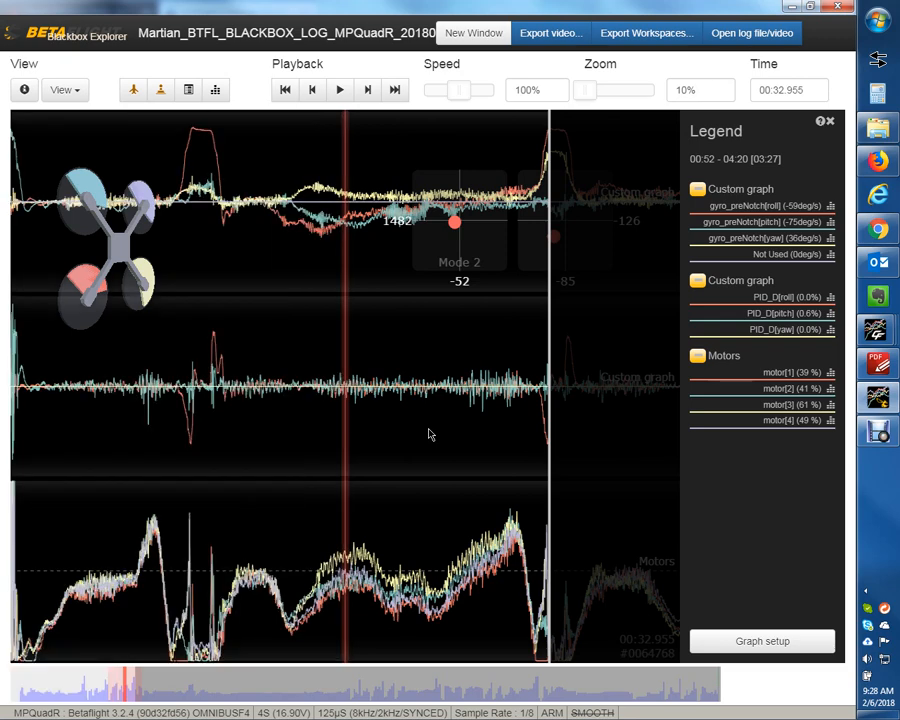
key("o")
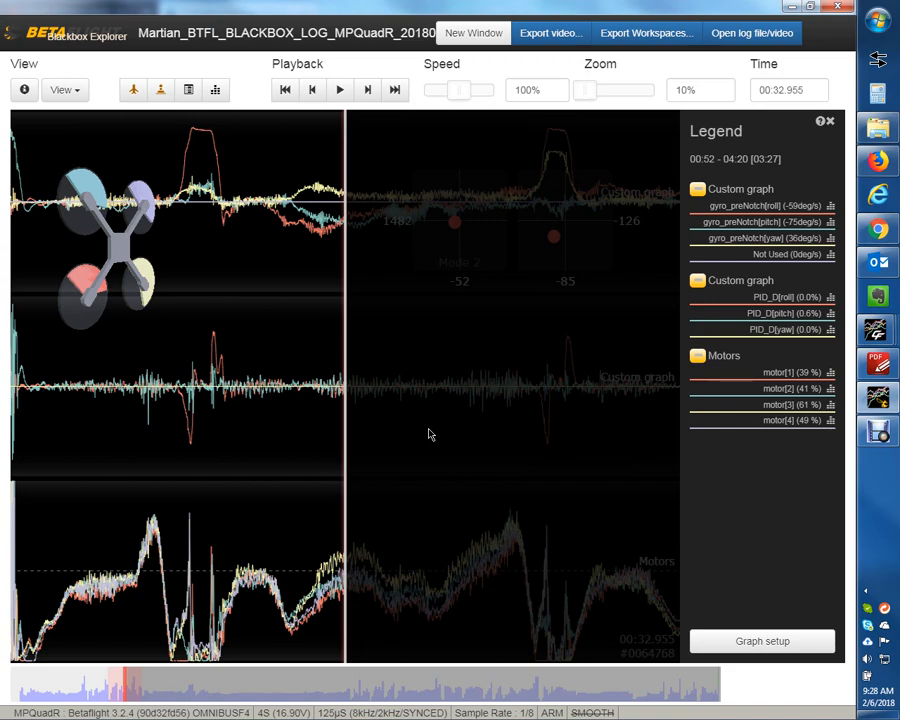
key("o")
Go to the pitch flip at 00:27.806 and add an RC Command graph below the Motors graph, saving the setup
mouse_move(494, 519)
left_mouse_down()
mouse_move(548, 518)
mouse_move(665, 450)
mouse_move(808, 430)
left_mouse_up()
left_click_drag(549, 469, 561, 476)
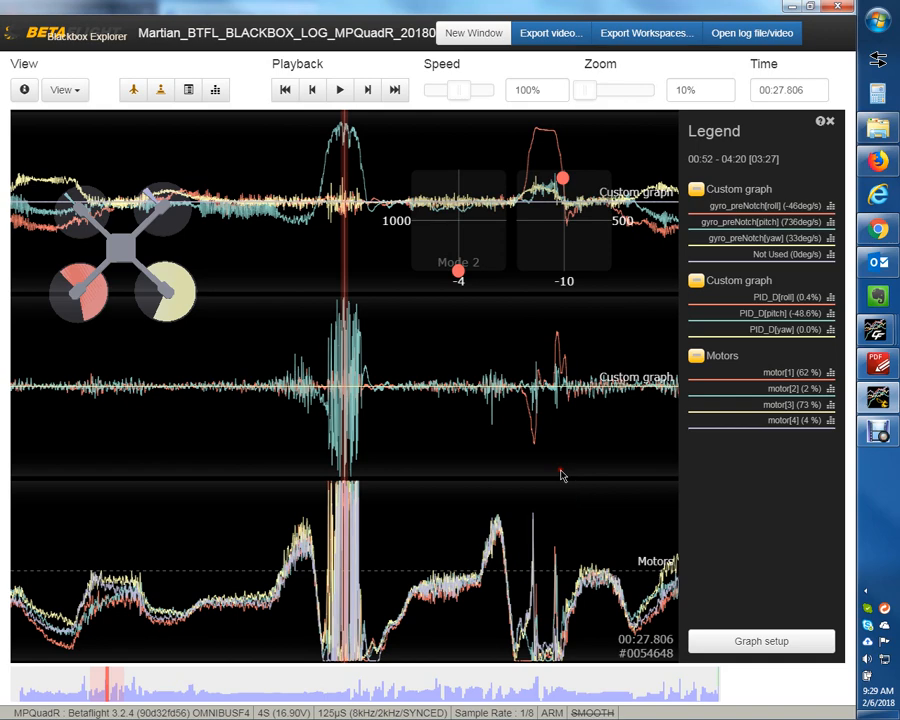
left_click(765, 646)
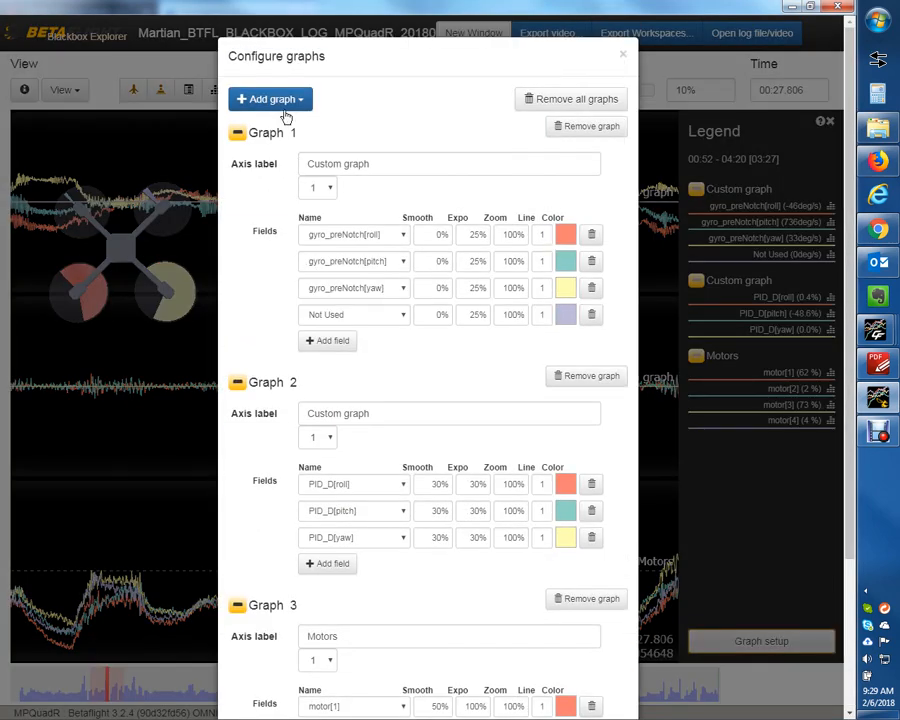
left_click(286, 99)
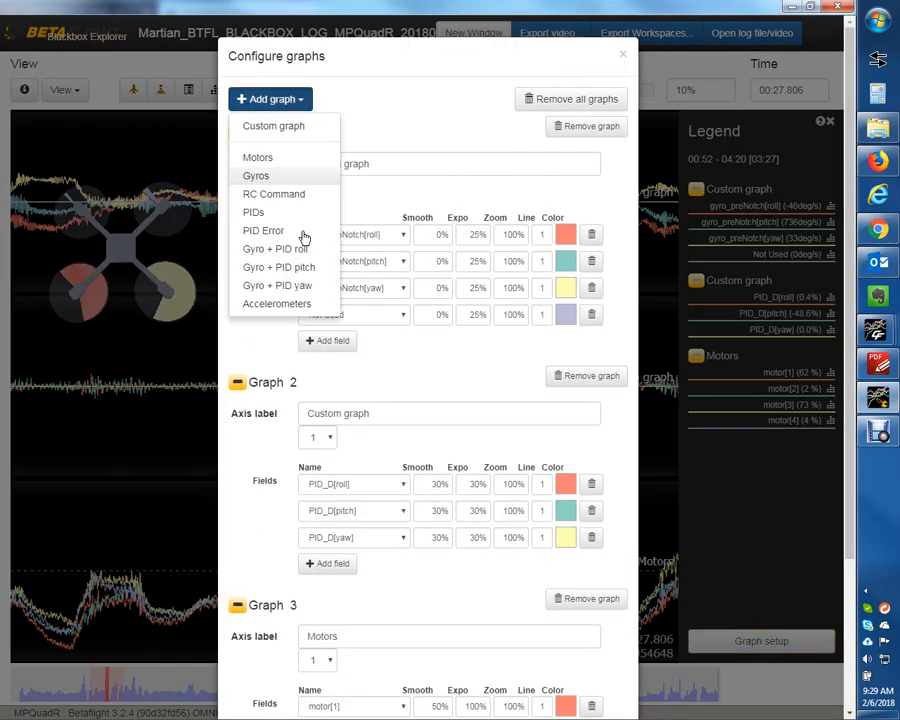
left_click(296, 198)
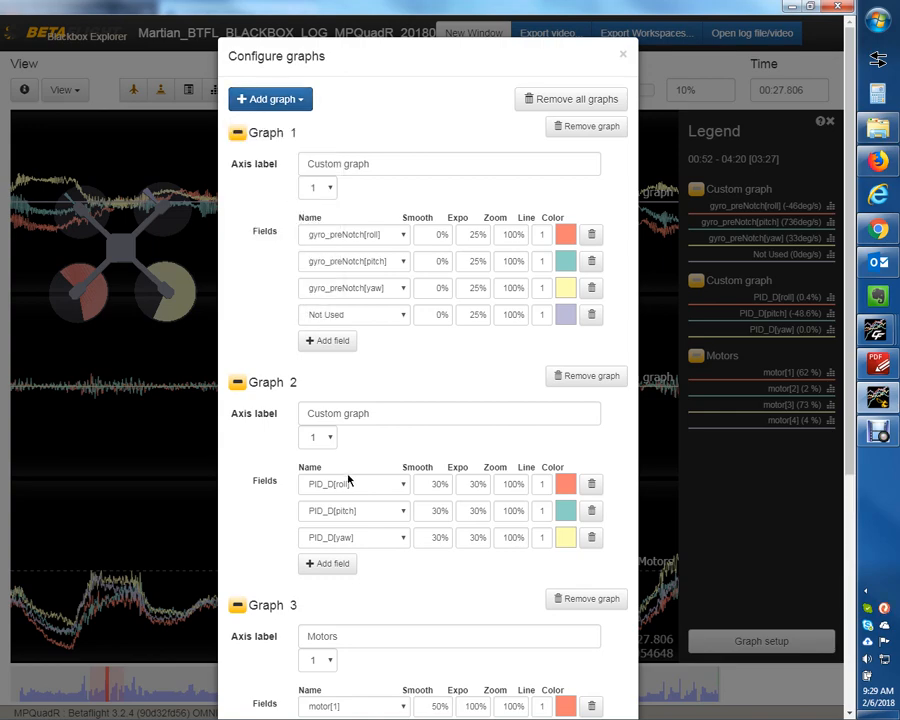
scroll(466, 580, "down", 4)
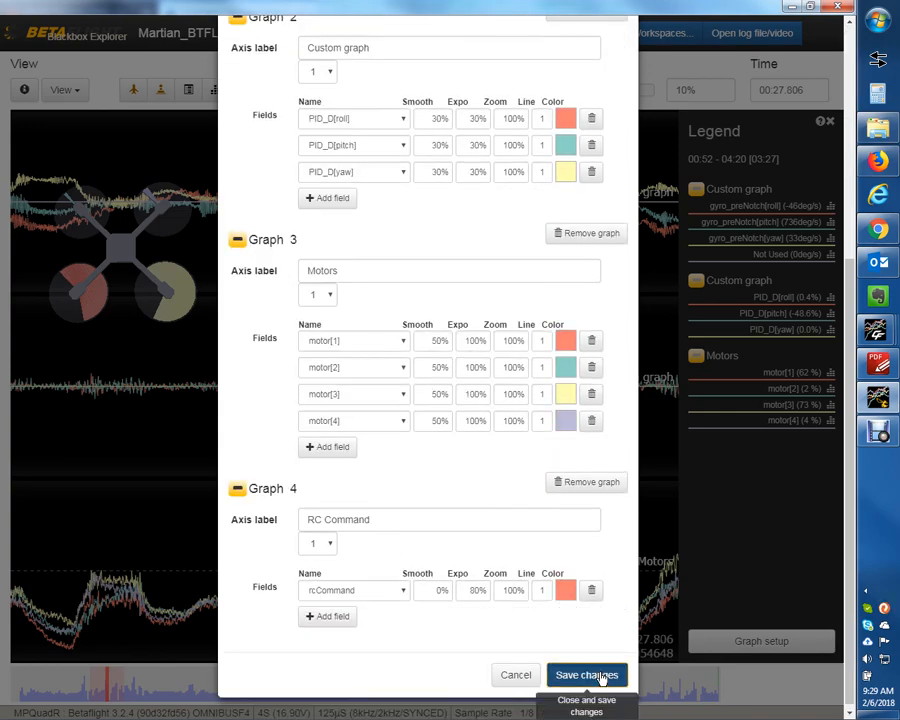
left_click(600, 678)
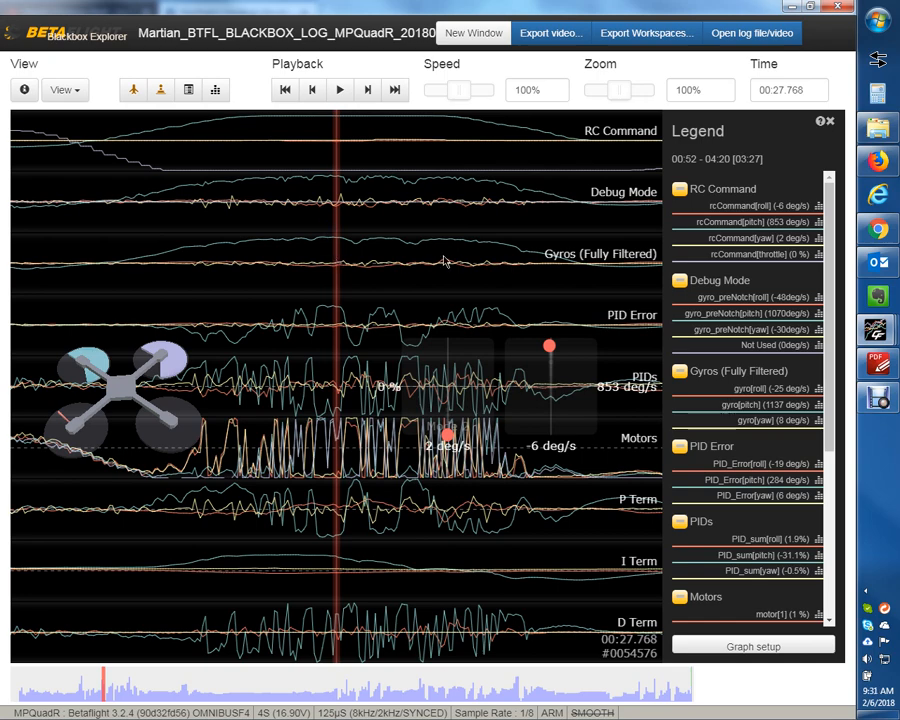
Step back through the pitch flip around 00:27.7 to examine the motor, P-term and D-term oscillations
left_click_drag(410, 281, 546, 490)
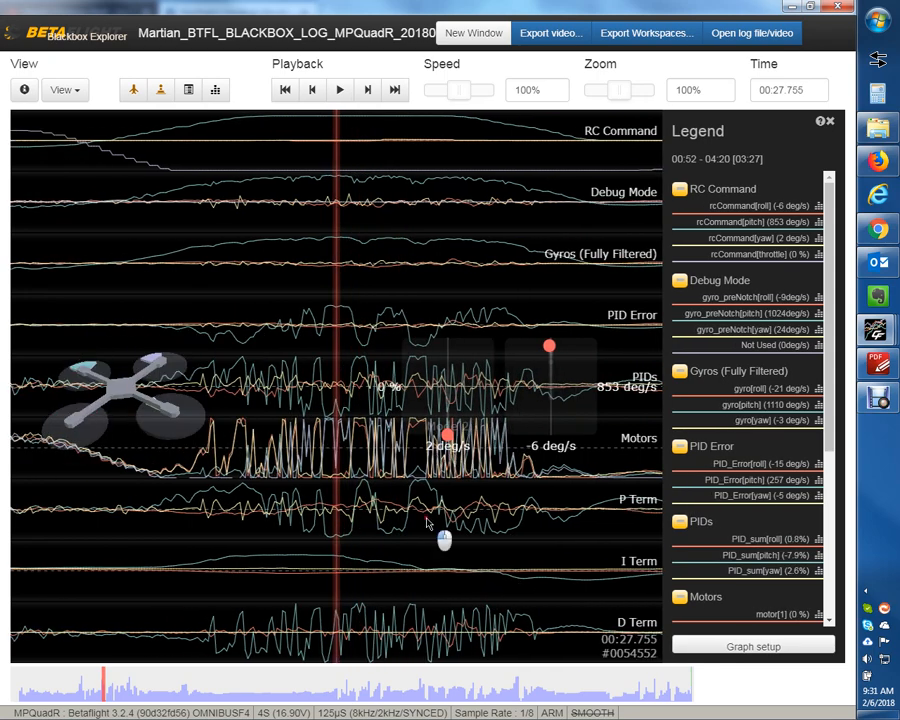
scroll(433, 523, "up", 1)
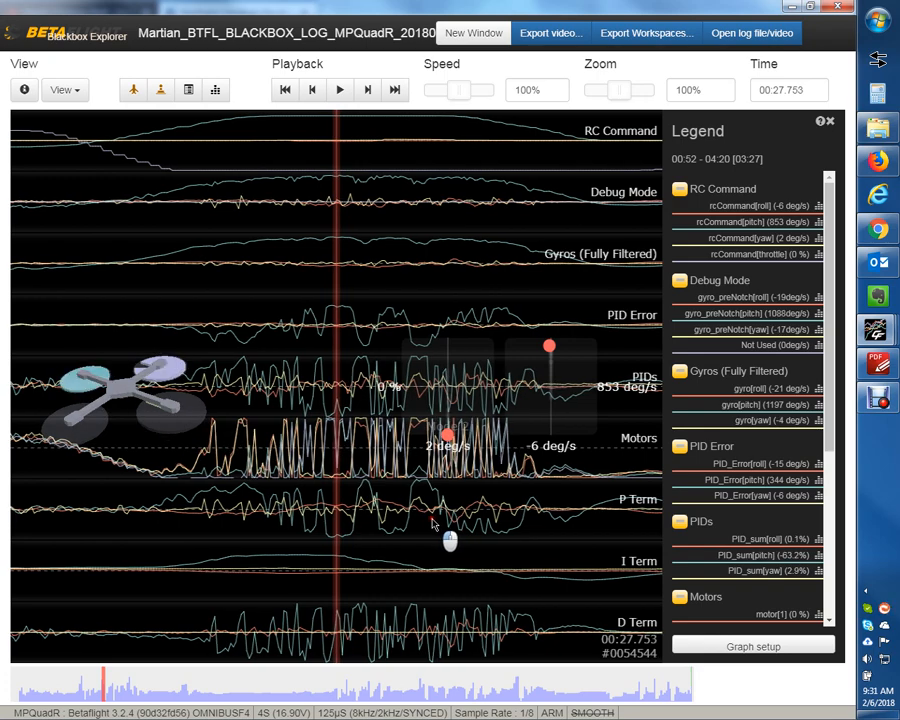
scroll(433, 523, "up", 1)
scroll(433, 523, "up", 1)
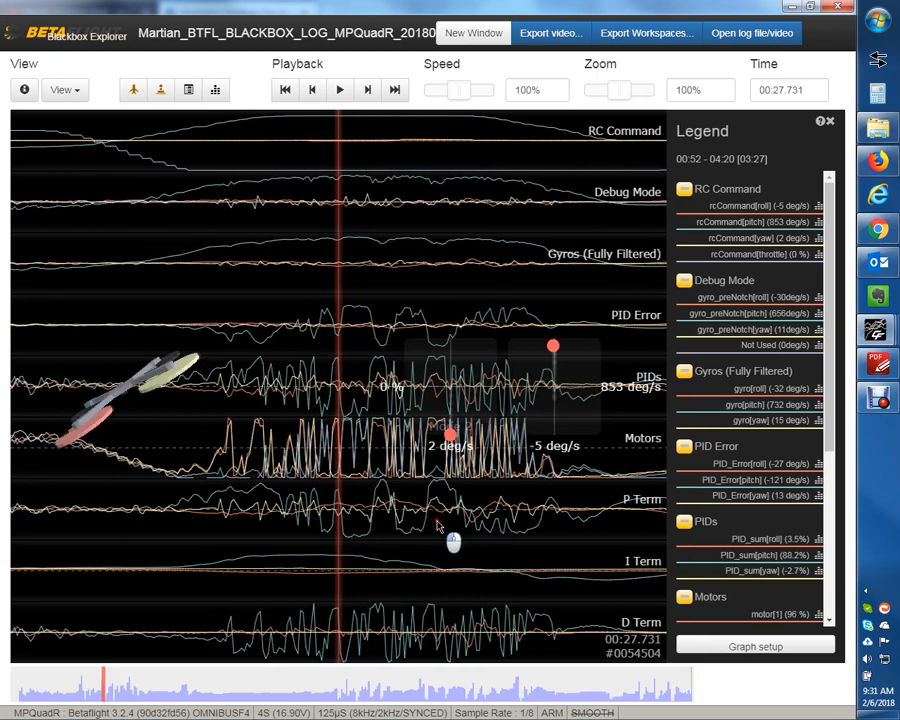
scroll(430, 580, "up", 2)
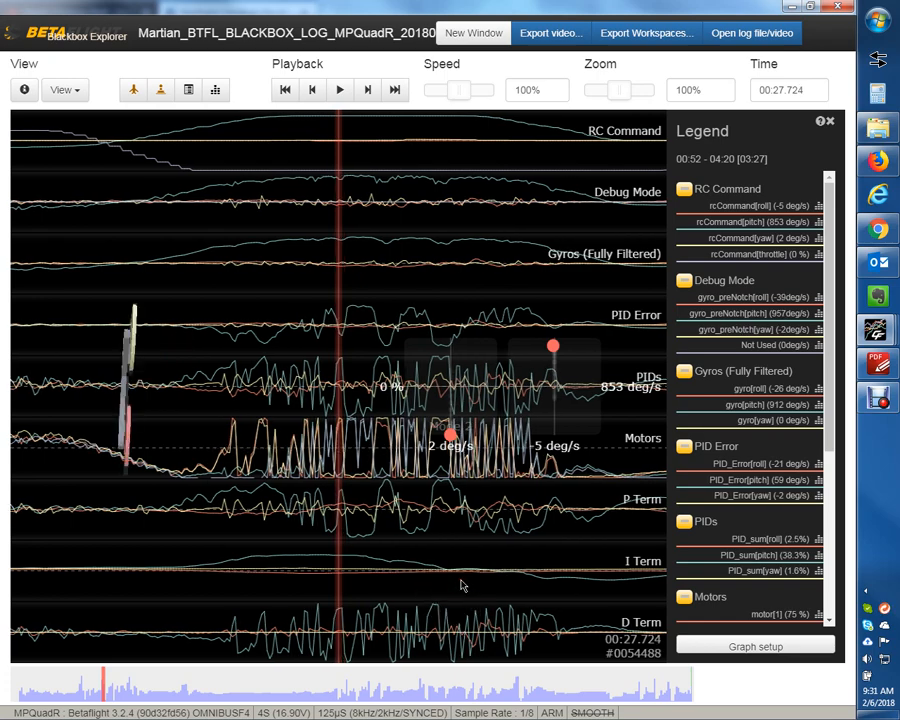
scroll(462, 583, "up", 1)
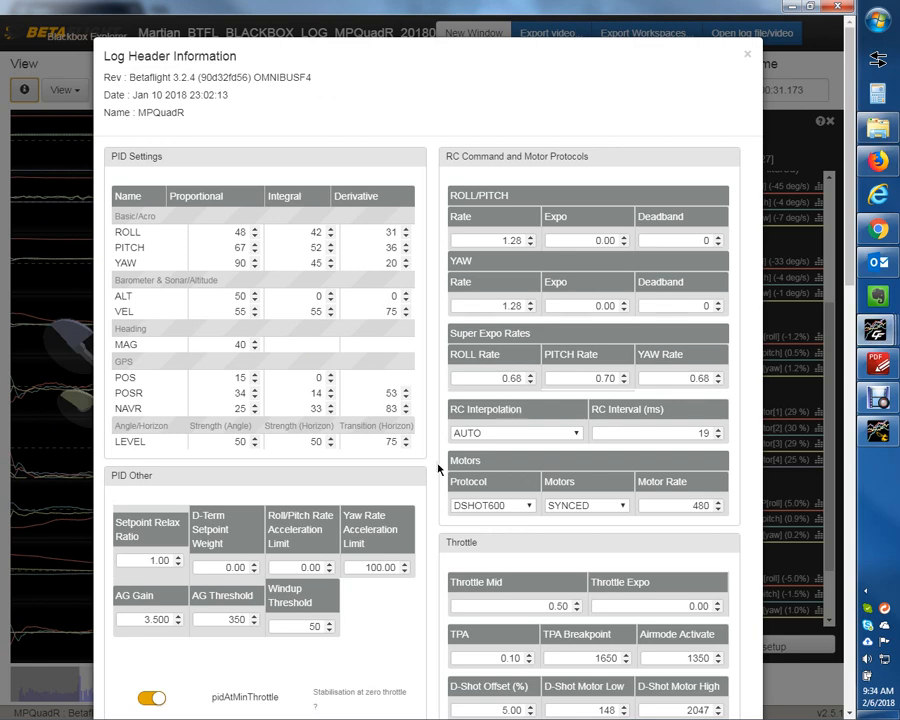
Review the log header's PID, throttle, hardware, debug and feature settings down to the unknown header fields
scroll(438, 480, "down", 1)
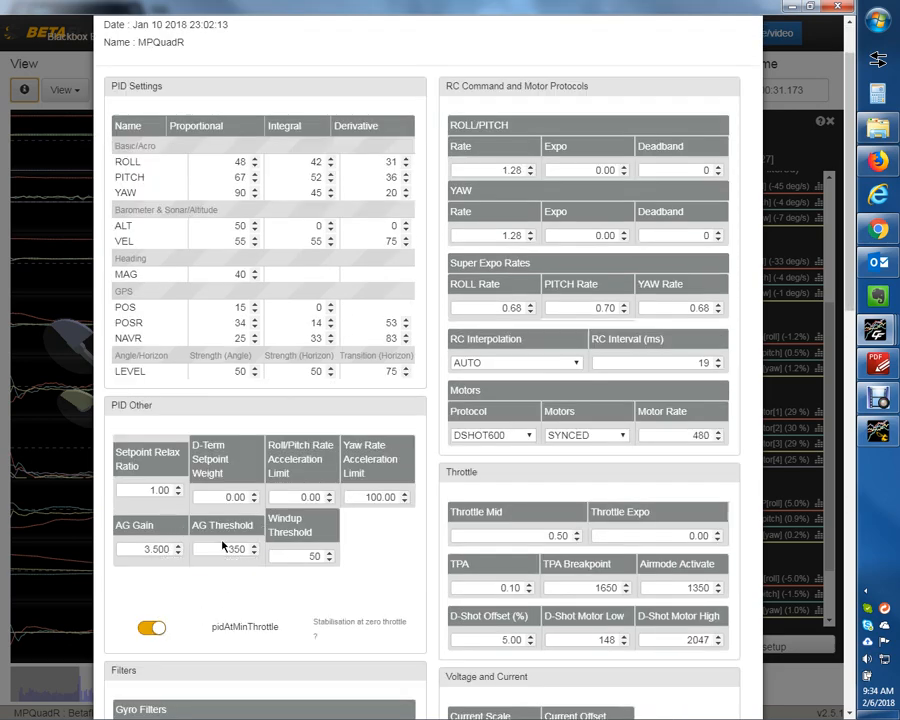
scroll(370, 510, "down", 15)
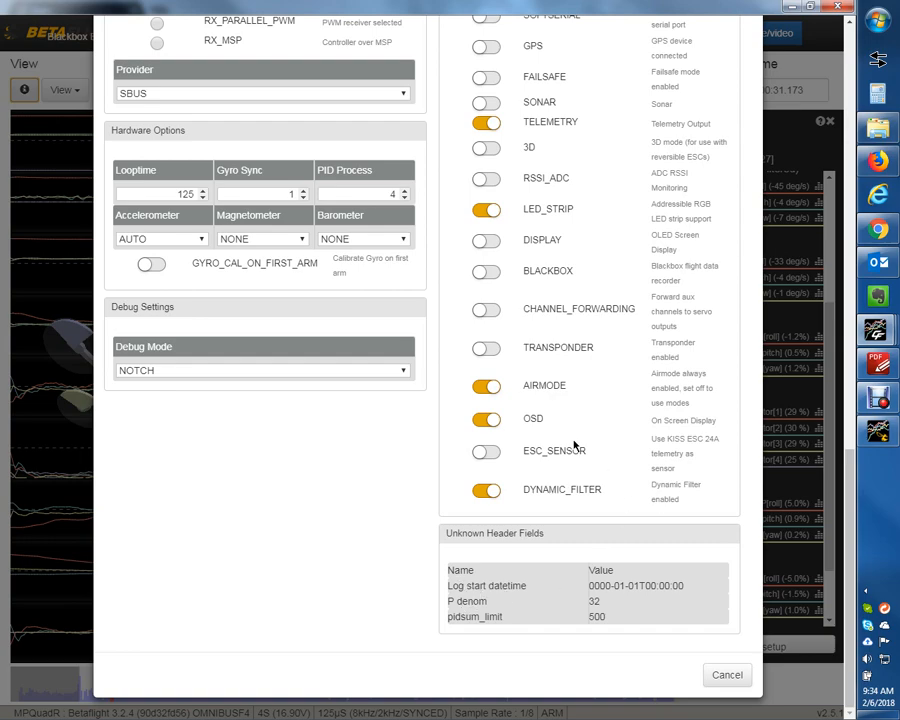
Compare the log header settings with those in the v3.0.0 window, down to the unknown header fields, and close the header
scroll(575, 446, "up", 10)
scroll(575, 446, "down", 6)
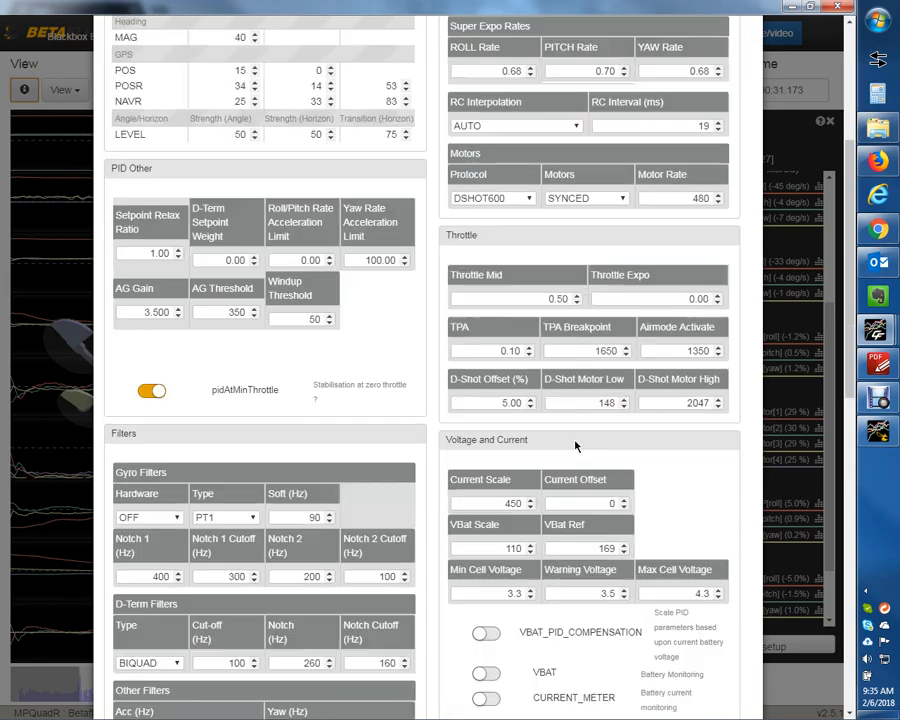
scroll(575, 446, "down", 4)
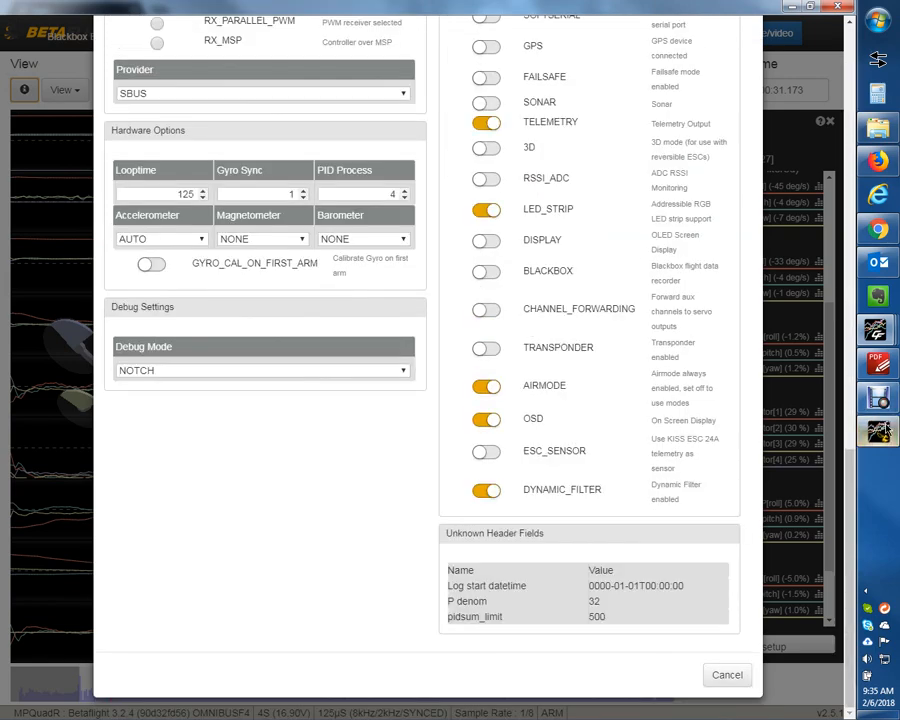
scroll(575, 446, "up", 9)
scroll(422, 337, "down", 4)
scroll(422, 337, "up", 4)
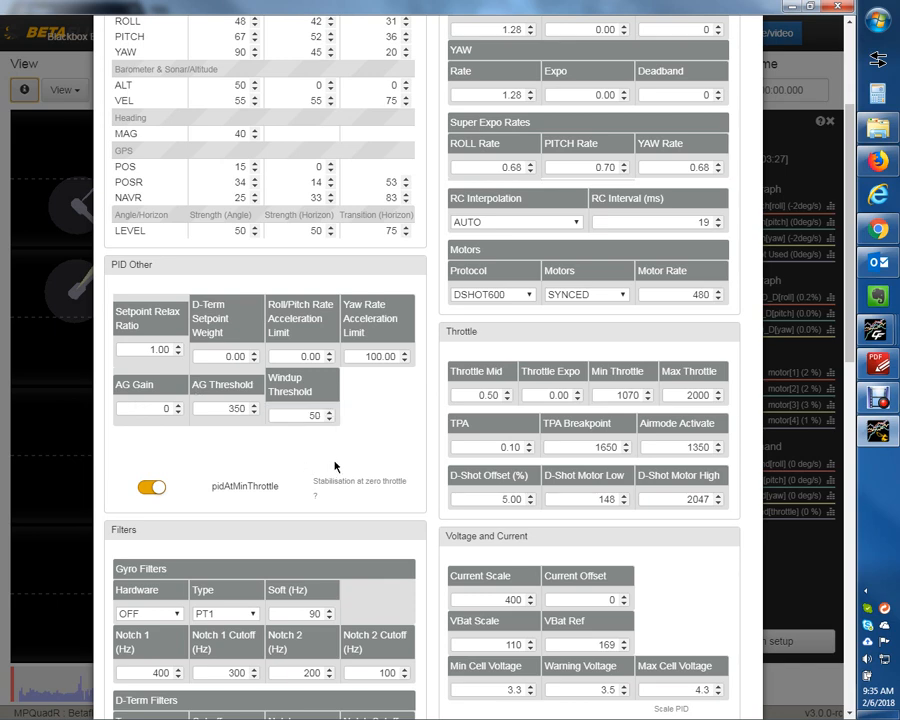
scroll(335, 467, "down", 5)
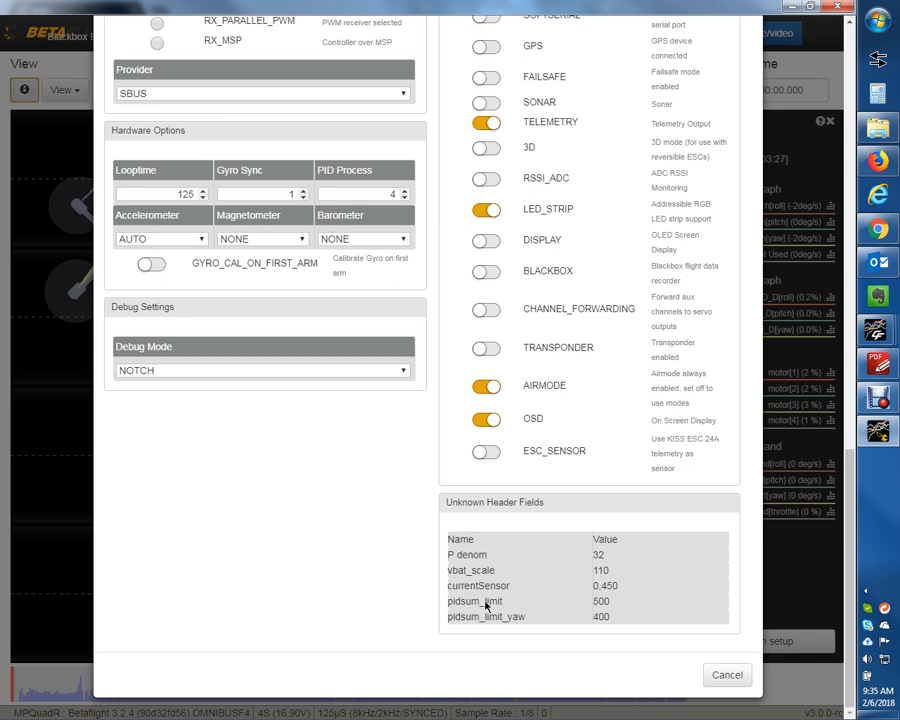
left_click(727, 675)
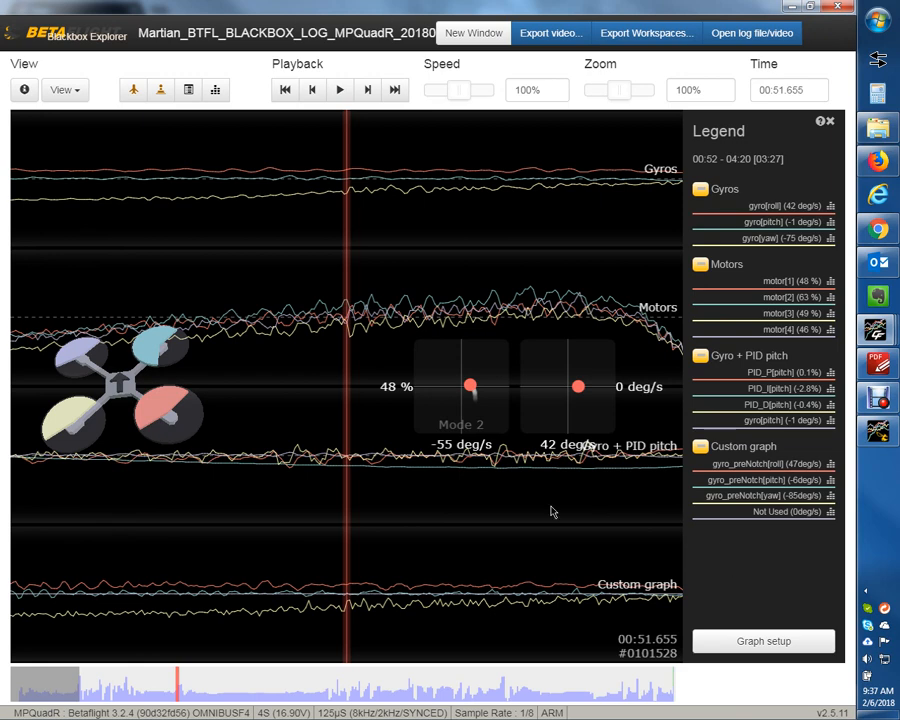
Scrub through the log between about 00:51.600 and 00:51.894 to compare the pre-notch gyro traces with the filtered gyros
scroll(459, 556, "up", 1)
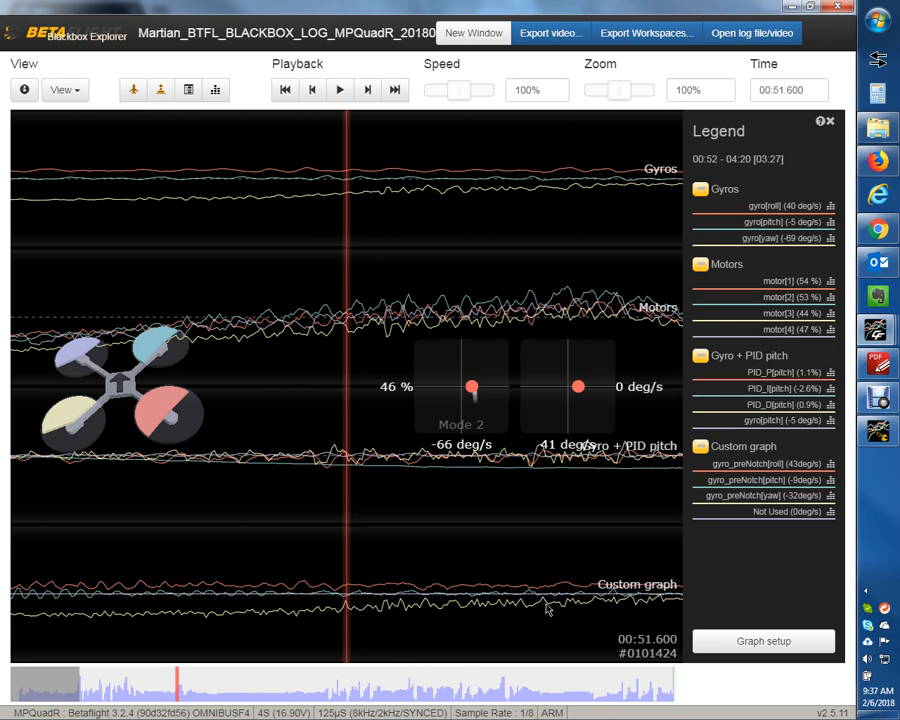
left_click_drag(490, 612, 452, 612)
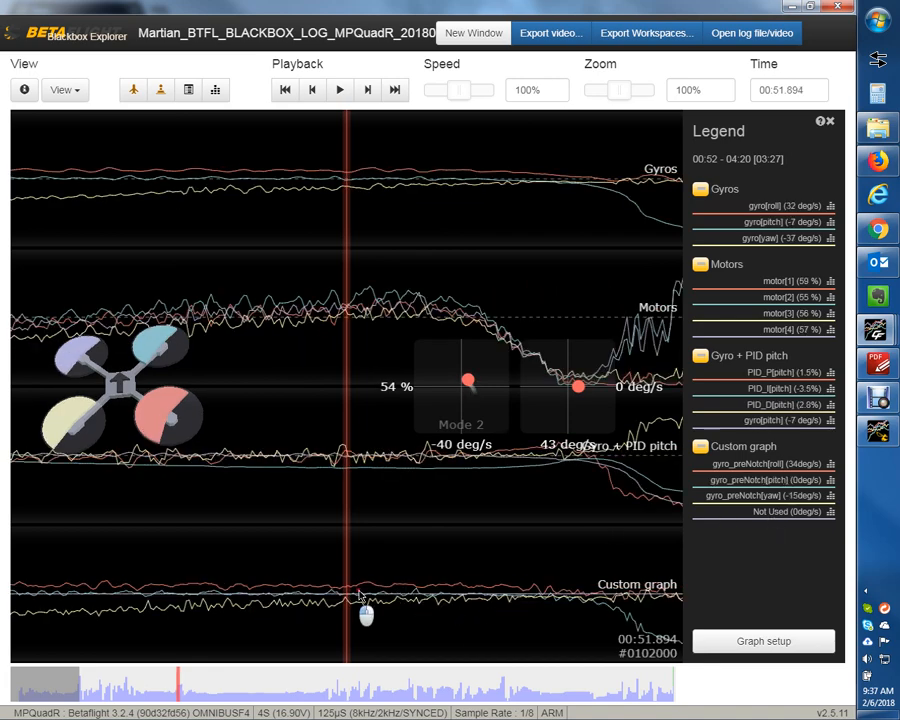
left_click_drag(366, 613, 450, 605)
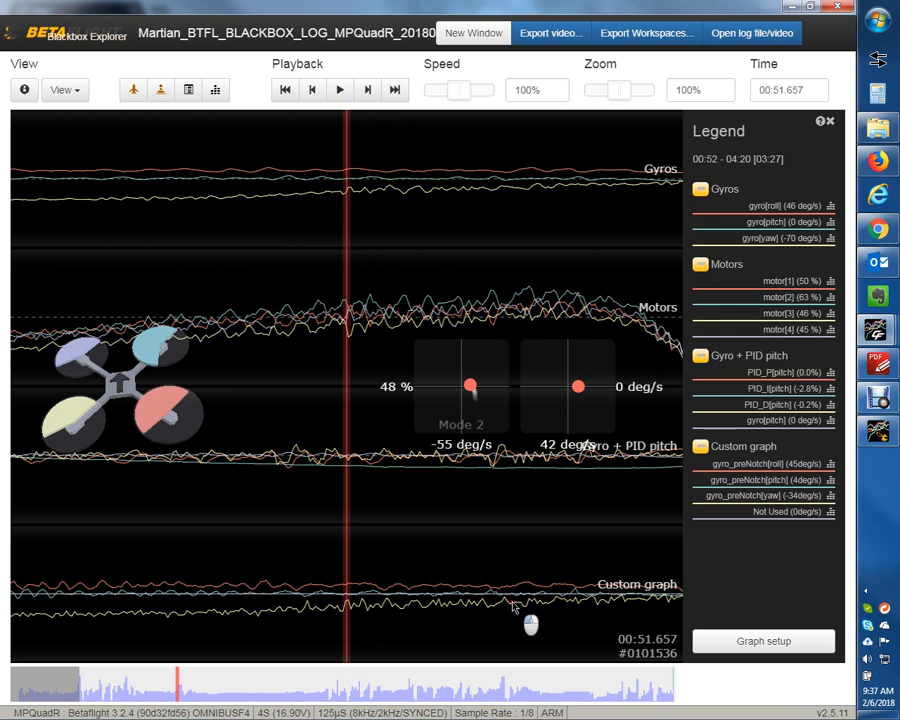
scroll(505, 605, "down", 2)
scroll(497, 607, "down", 4)
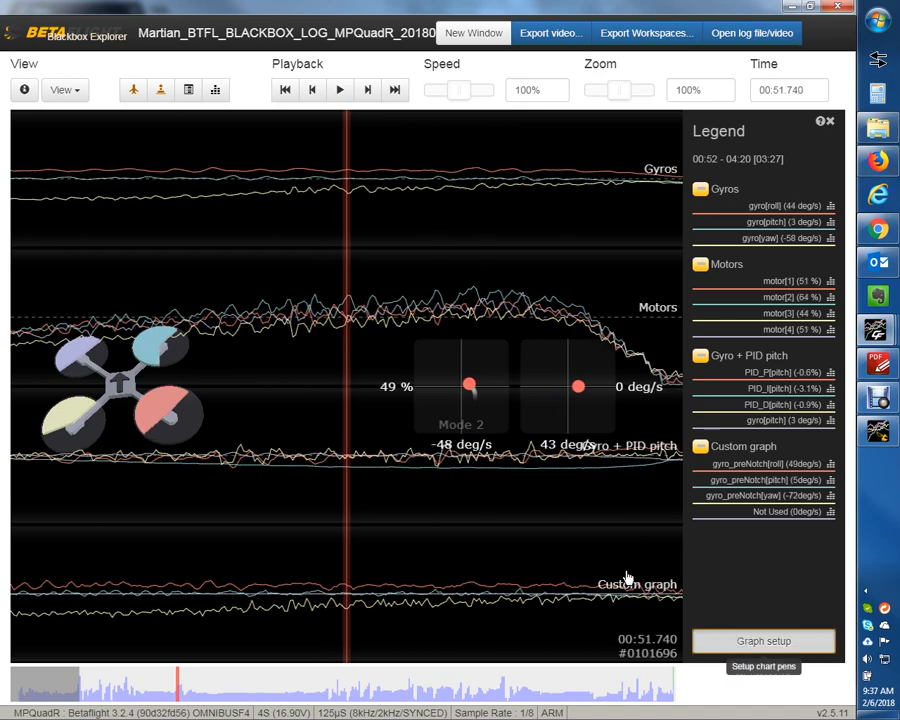
Reorder the graphs as Custom graph, Gyros, Gyro + PID pitch and Motors, and save the graph setup
scroll(416, 552, "down", 3)
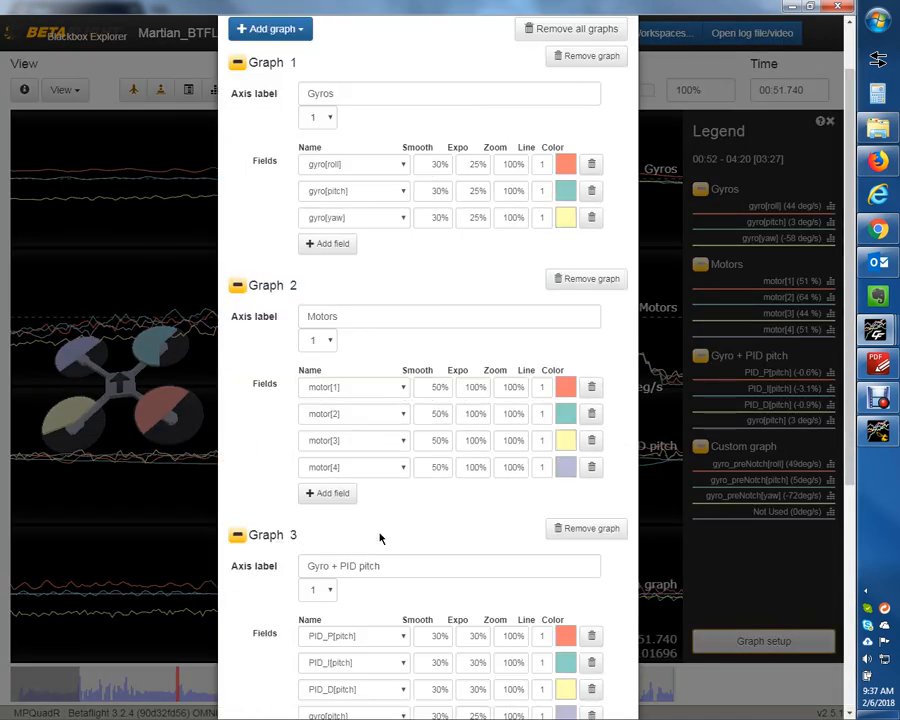
scroll(331, 592, "down", 2)
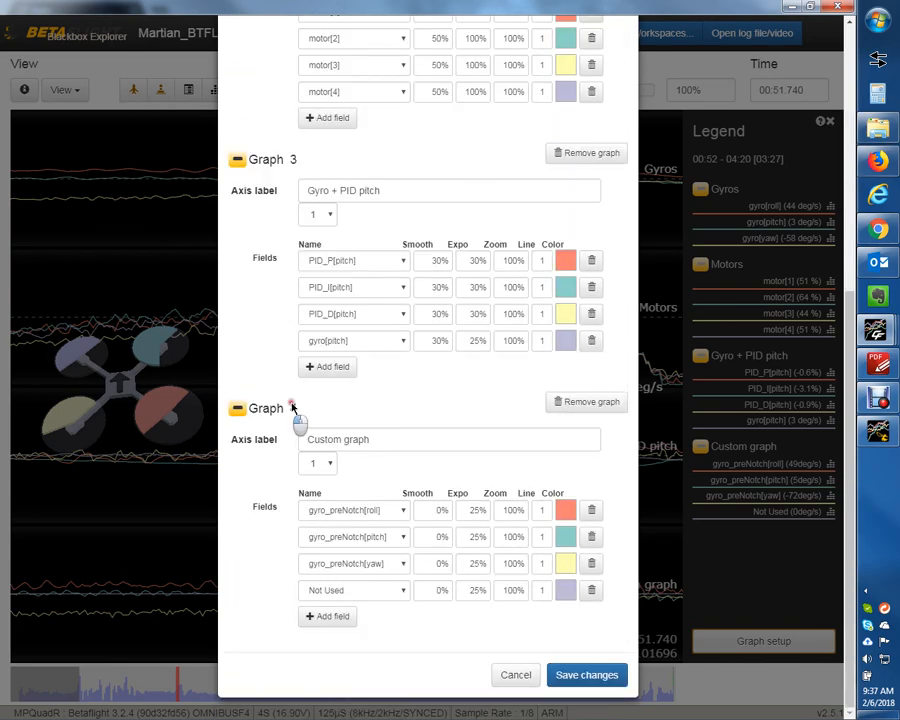
left_click_drag(290, 412, 281, 159)
scroll(340, 310, "down", 5)
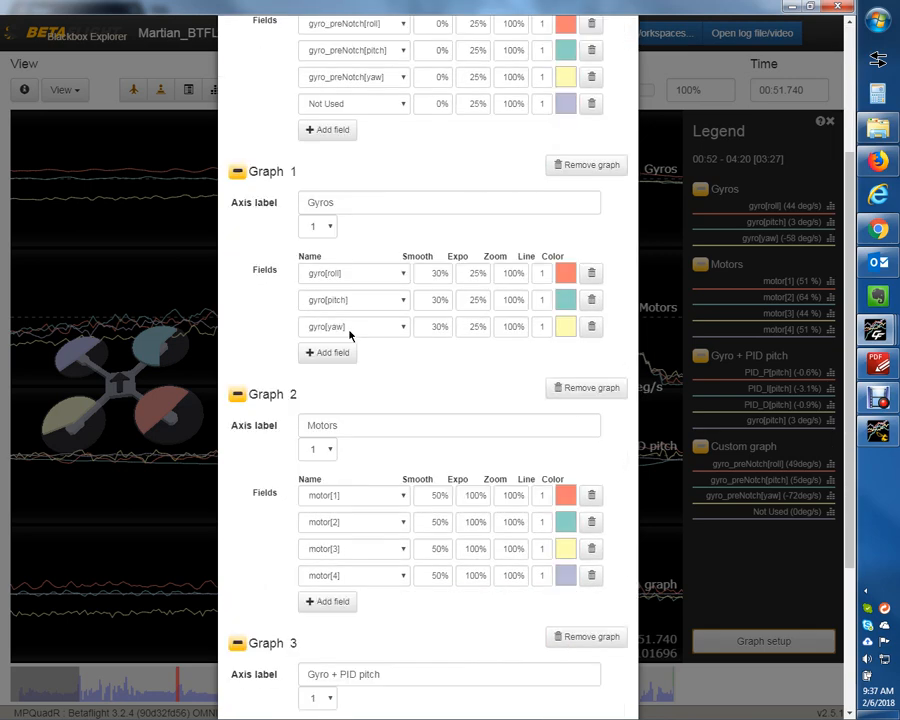
left_click_drag(290, 432, 292, 217)
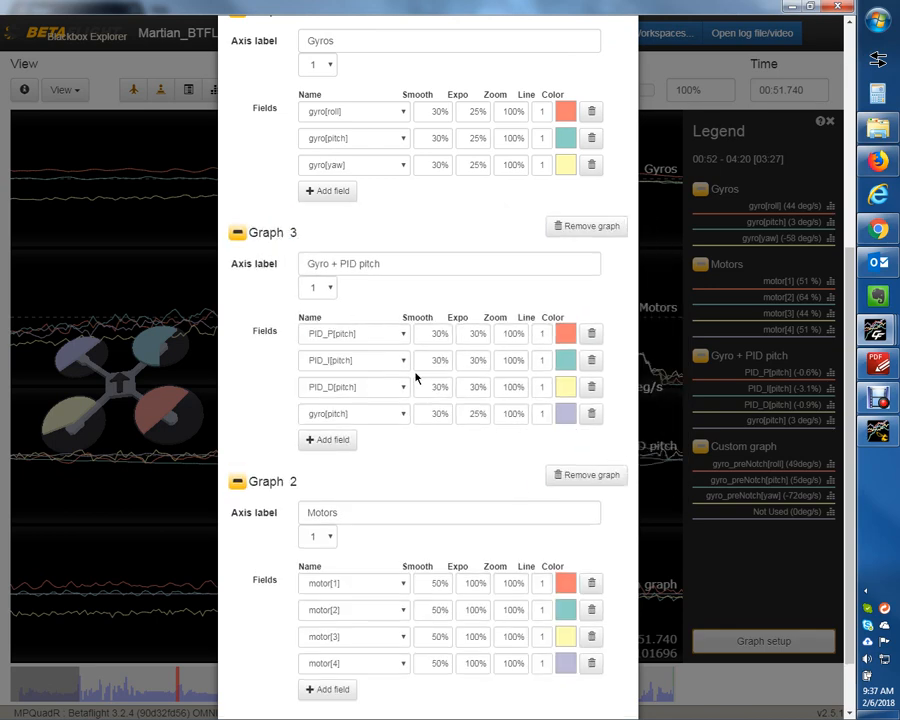
scroll(555, 590, "down", 3)
left_click(592, 669)
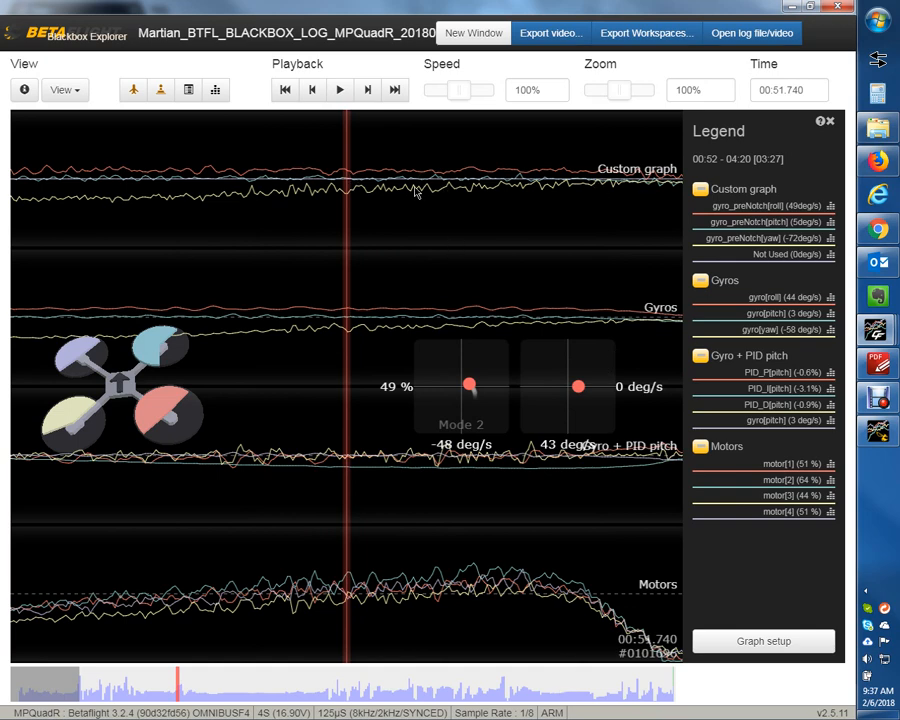
Advance from 00:51.740 to 00:52.270 to compare the pre-notch and filtered gyro traces going into the pitch flip
scroll(440, 312, "down", 1)
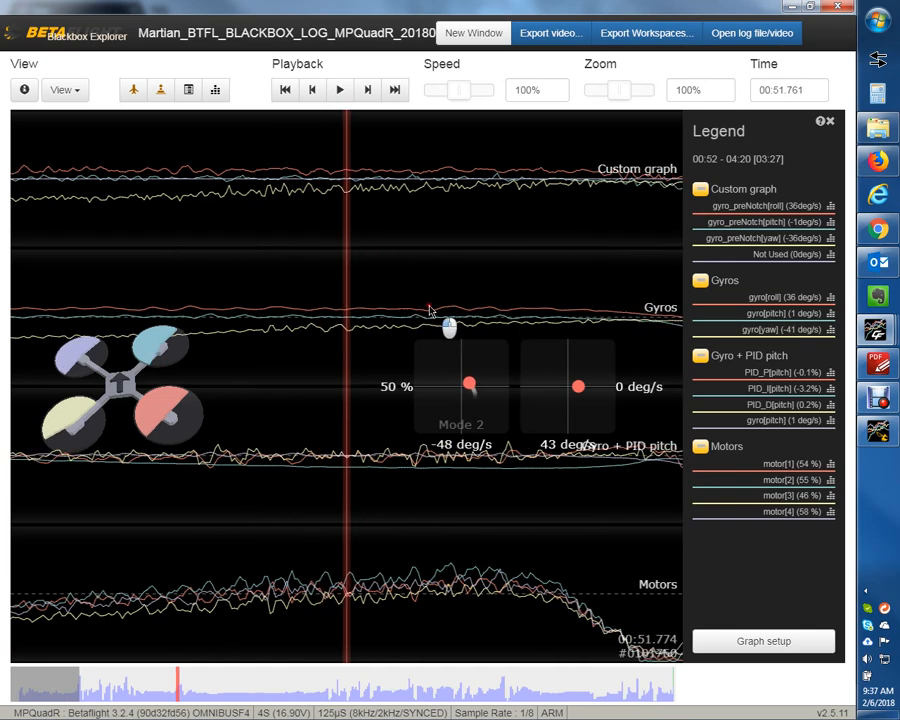
scroll(430, 311, "down", 1)
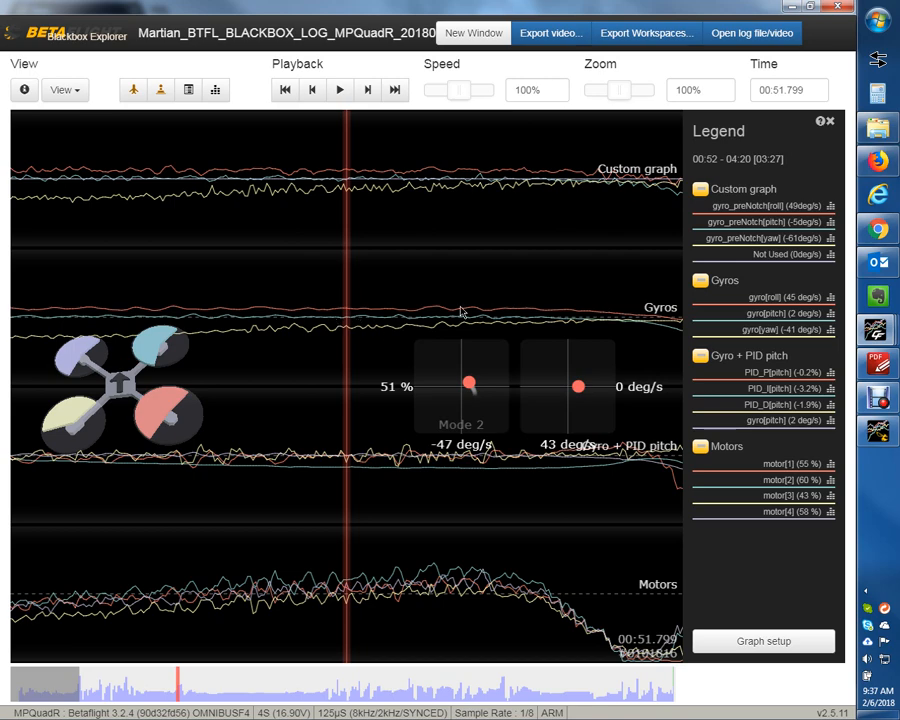
left_click_drag(508, 283, 282, 287)
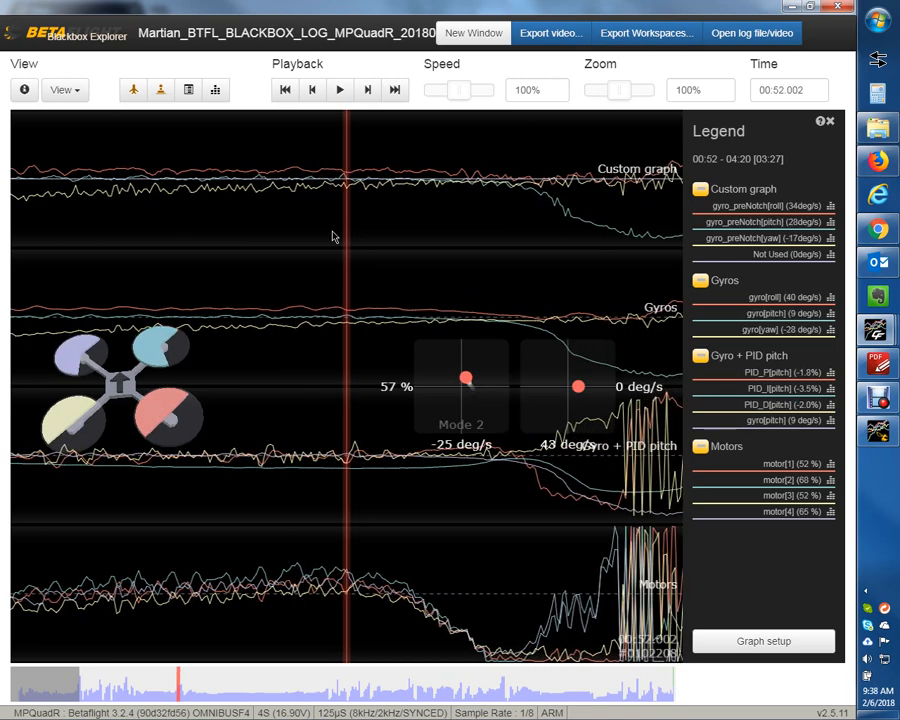
left_click_drag(442, 226, 370, 285)
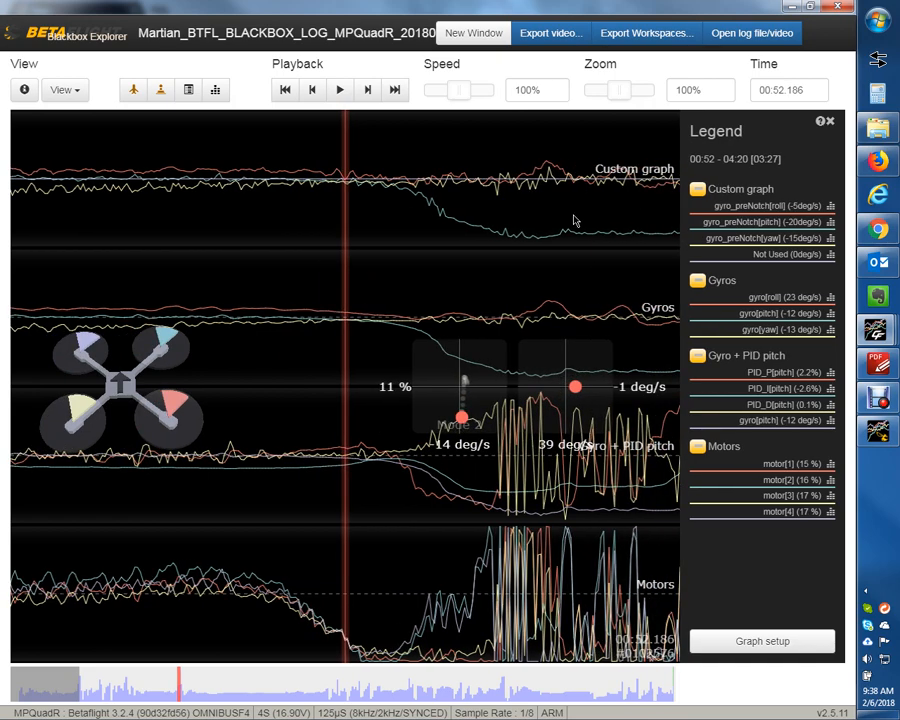
left_click_drag(546, 238, 512, 242)
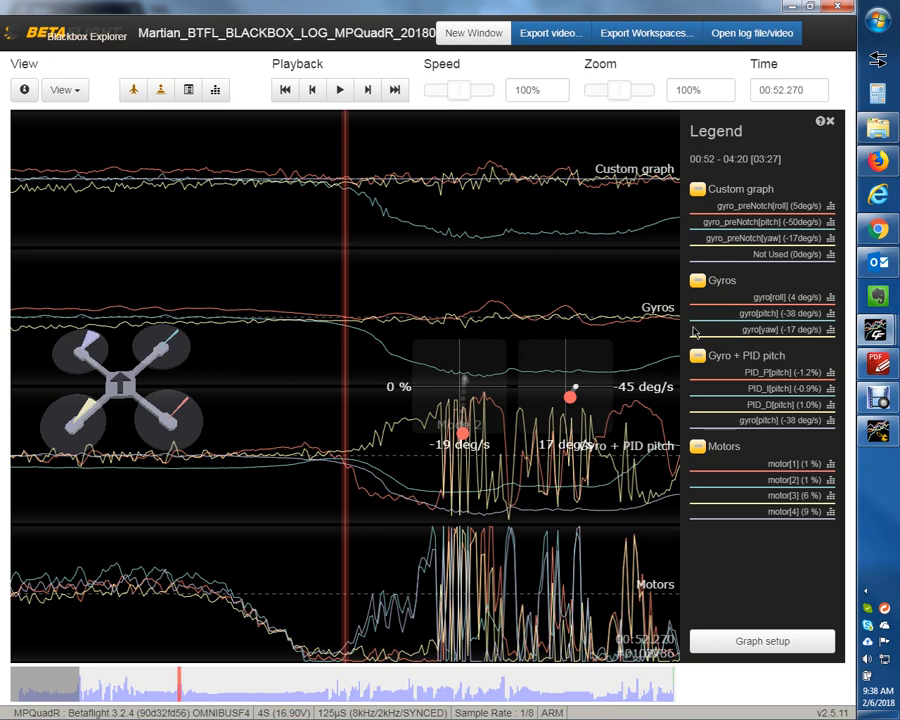
Examine the motor, P-term and D-term oscillations during the pitch flip between 00:52.423 and 00:52.651
scroll(529, 288, "down", 1)
scroll(510, 285, "down", 5)
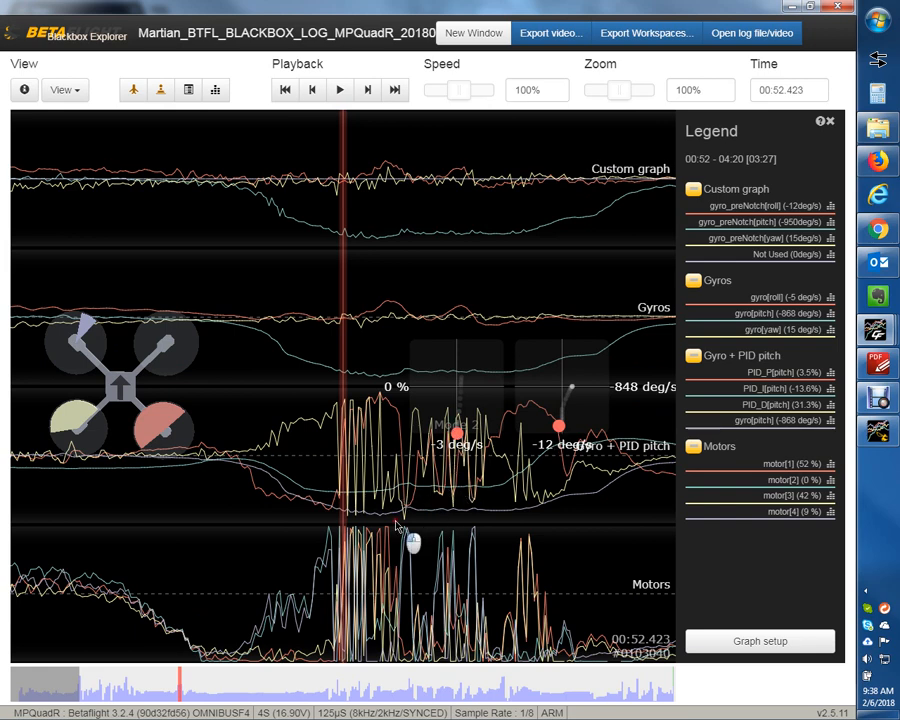
left_click_drag(390, 524, 322, 536)
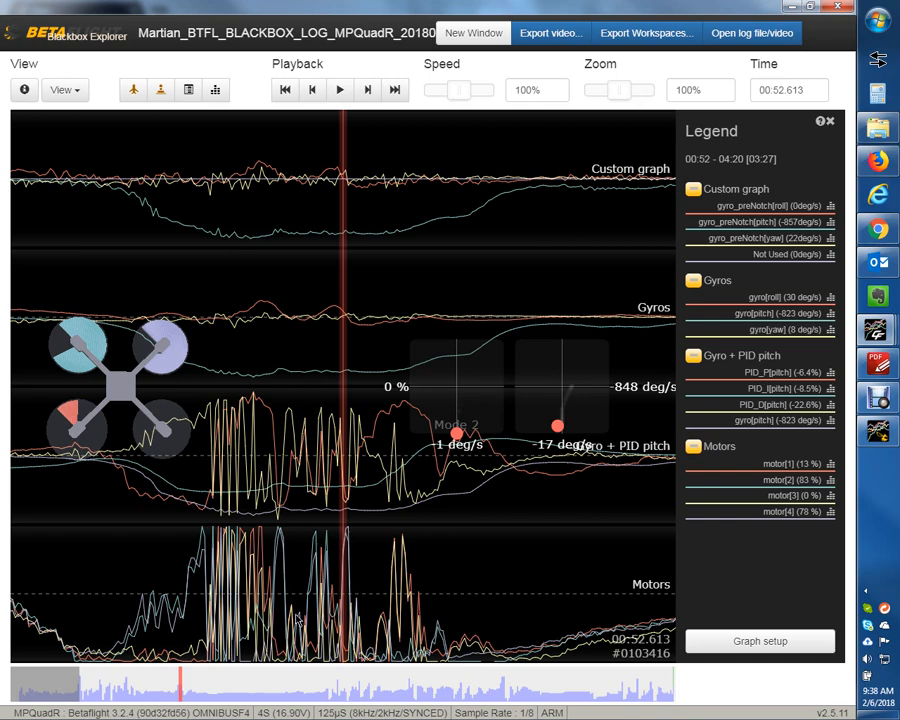
left_click_drag(436, 577, 423, 579)
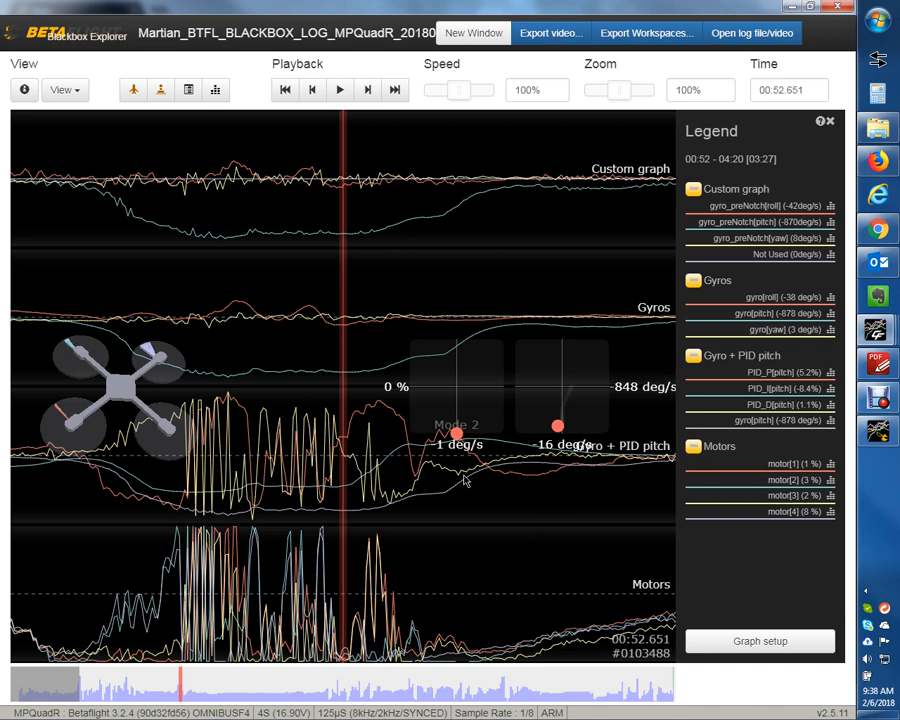
mouse_move(426, 567)
left_mouse_down()
mouse_move(503, 557)
mouse_move(427, 567)
left_mouse_up()
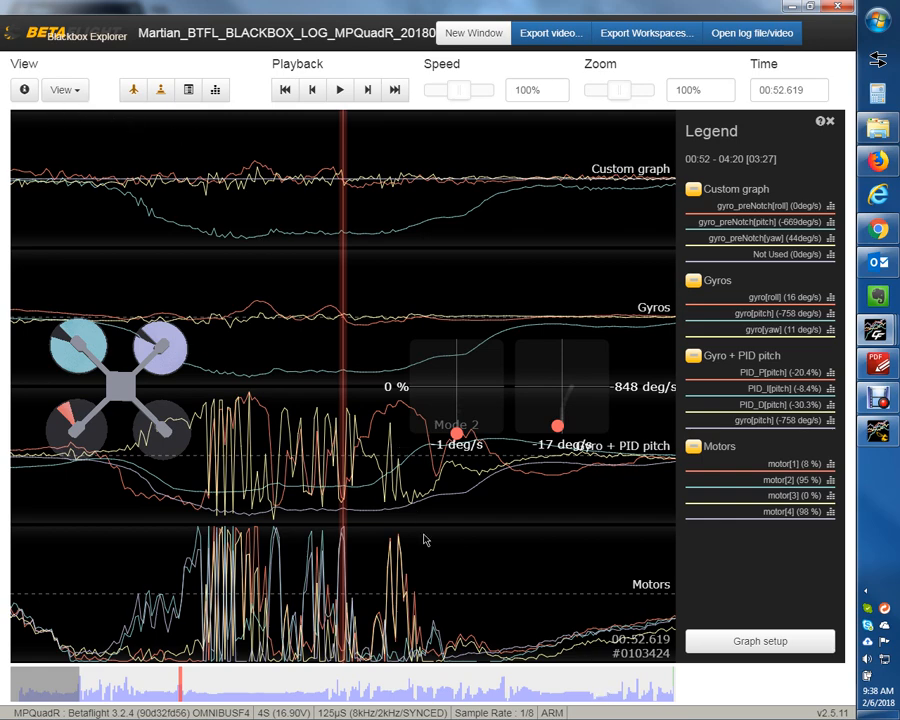
Move forward past the flip to 00:54.776 to inspect the gyro and motor traces at low throttle
left_click_drag(564, 546, 112, 583)
left_click_drag(583, 563, 235, 560)
left_click_drag(490, 565, 243, 214)
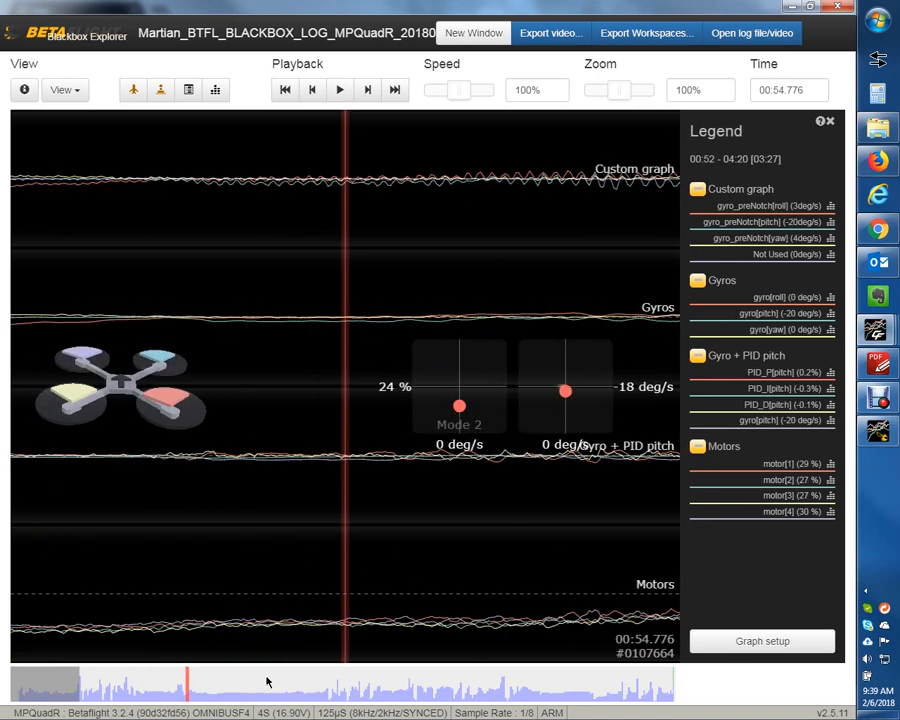